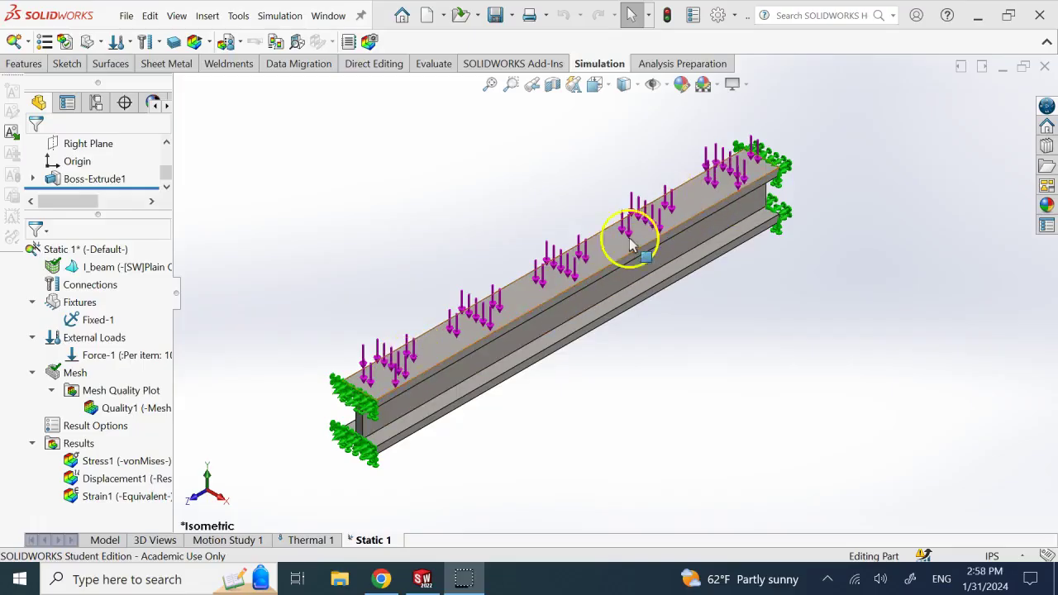
Display the Stress1 von Mises plot on the I-beam, ranging 4.001e+04 to 9.287e+06 N/m^2.
double_click(118, 461)
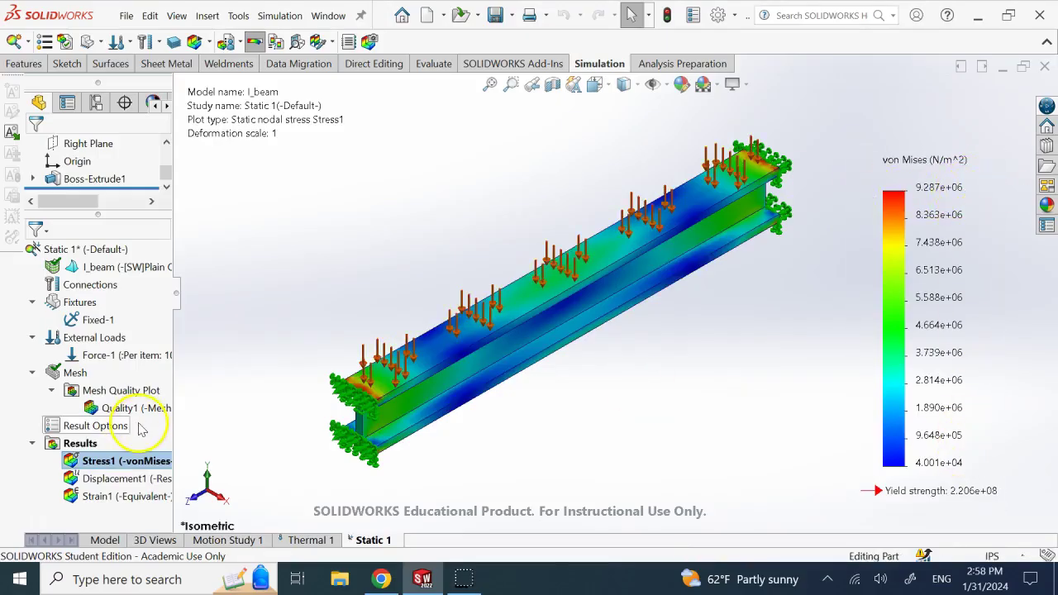
Create Factor of Safety1 with the Automatic criterion (minimum FOS 24), then move to Thermal 1.
right_click(93, 444)
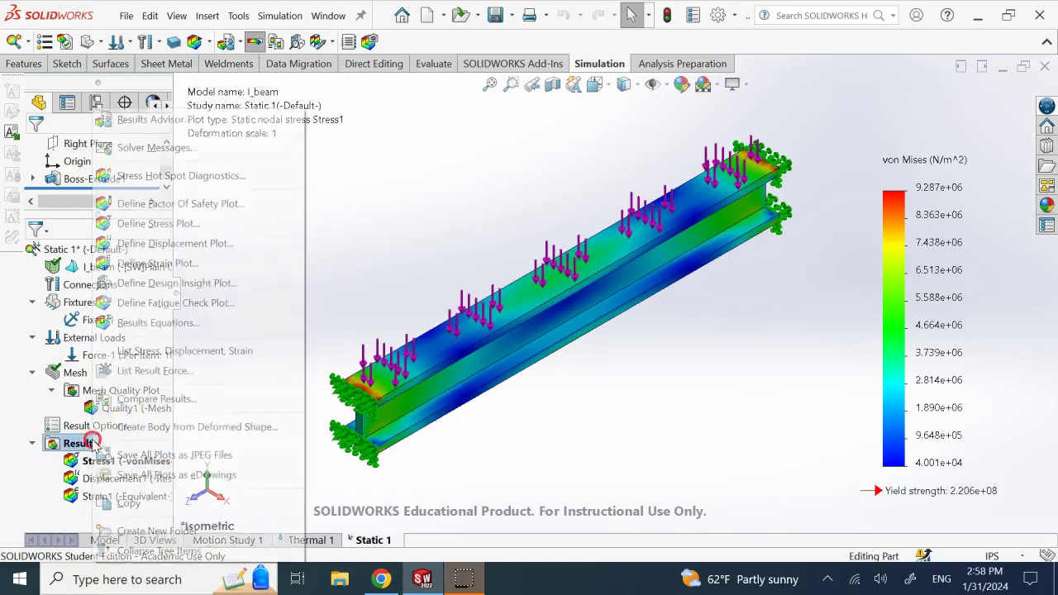
left_click(231, 204)
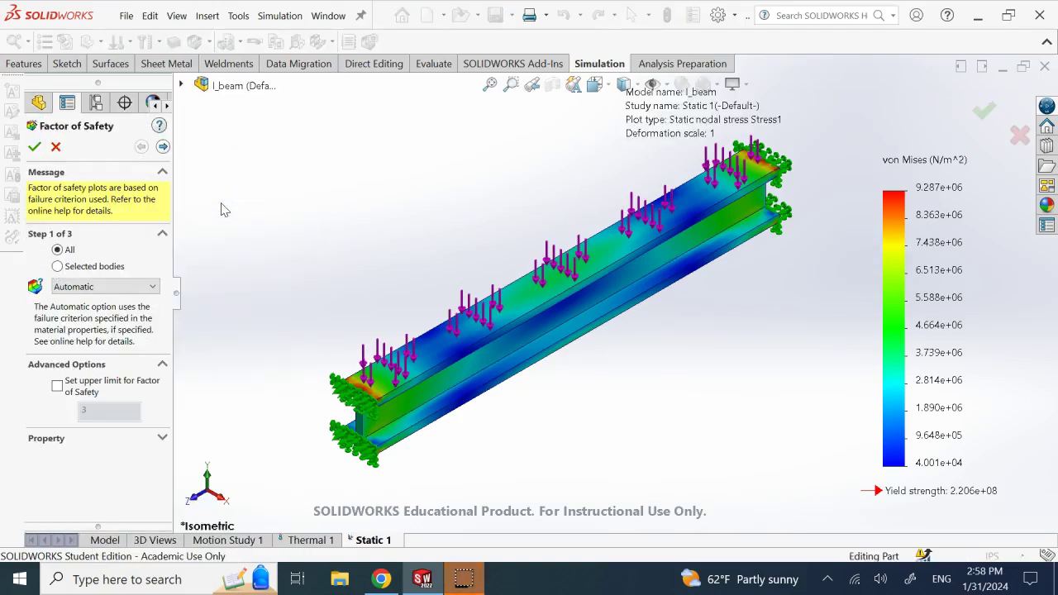
left_click(124, 287)
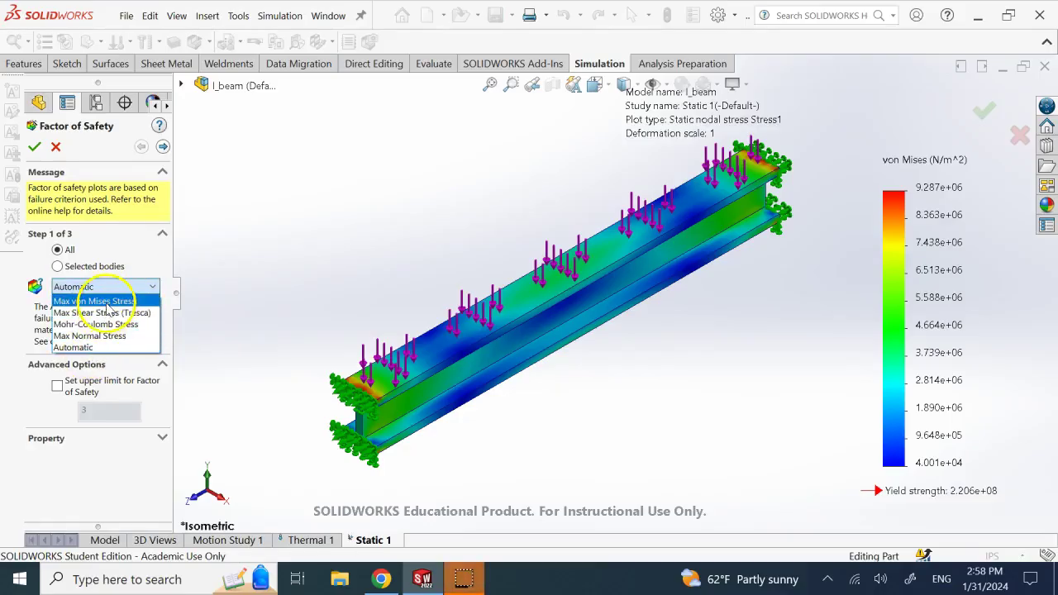
left_click(92, 350)
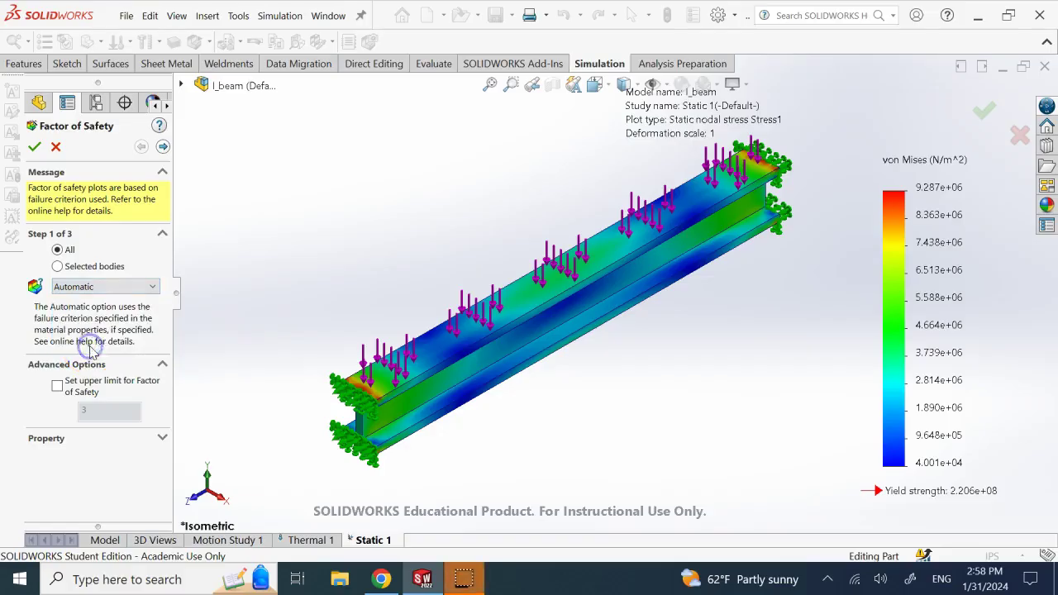
left_click(34, 147)
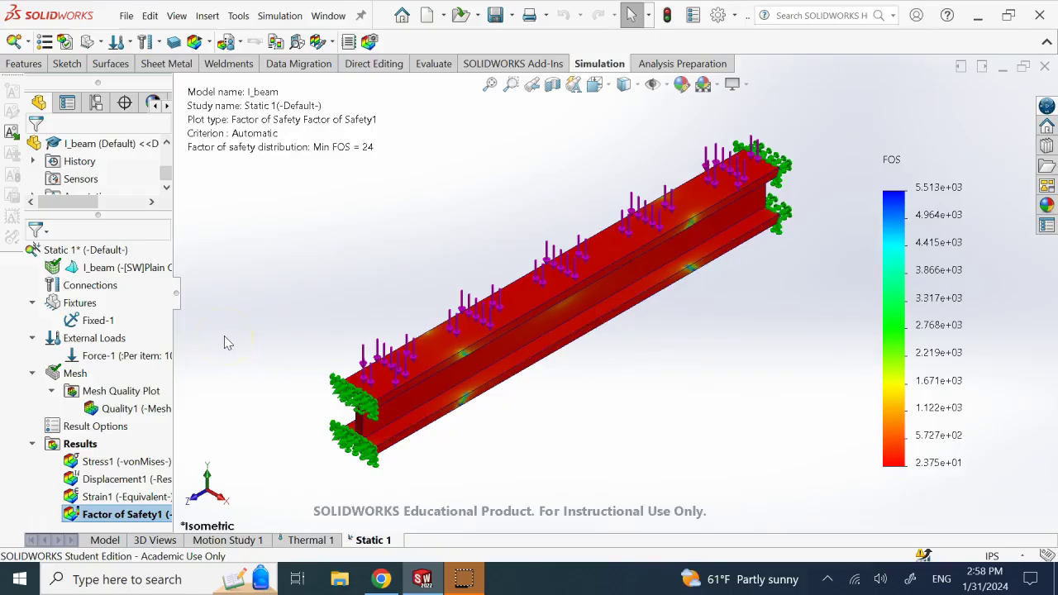
left_click(632, 295)
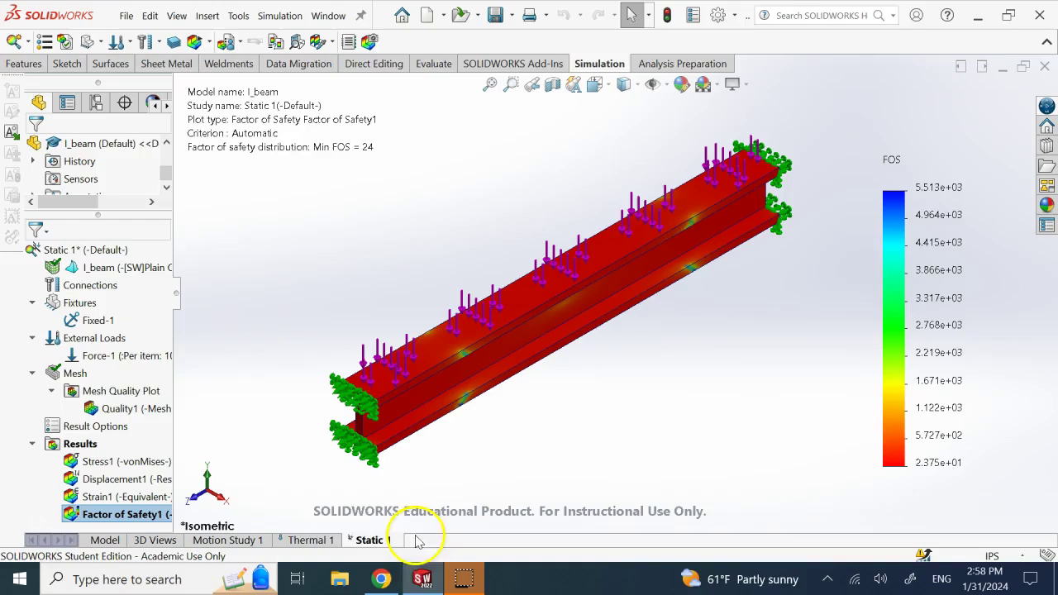
In the Thermal 1 study, highlight where Temperature-1 is applied on the beam.
left_click(308, 542)
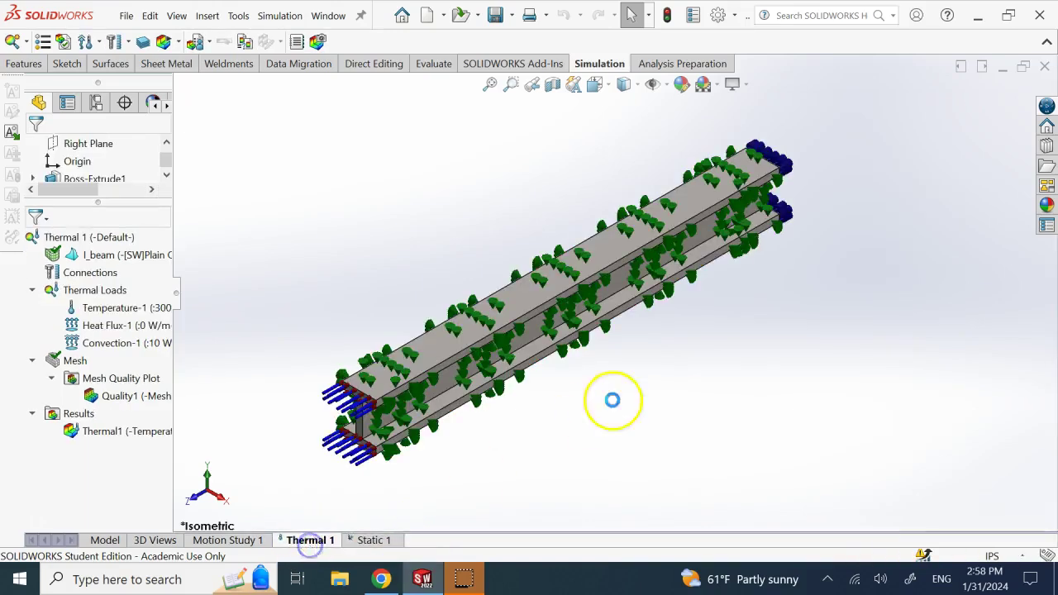
left_click(348, 425)
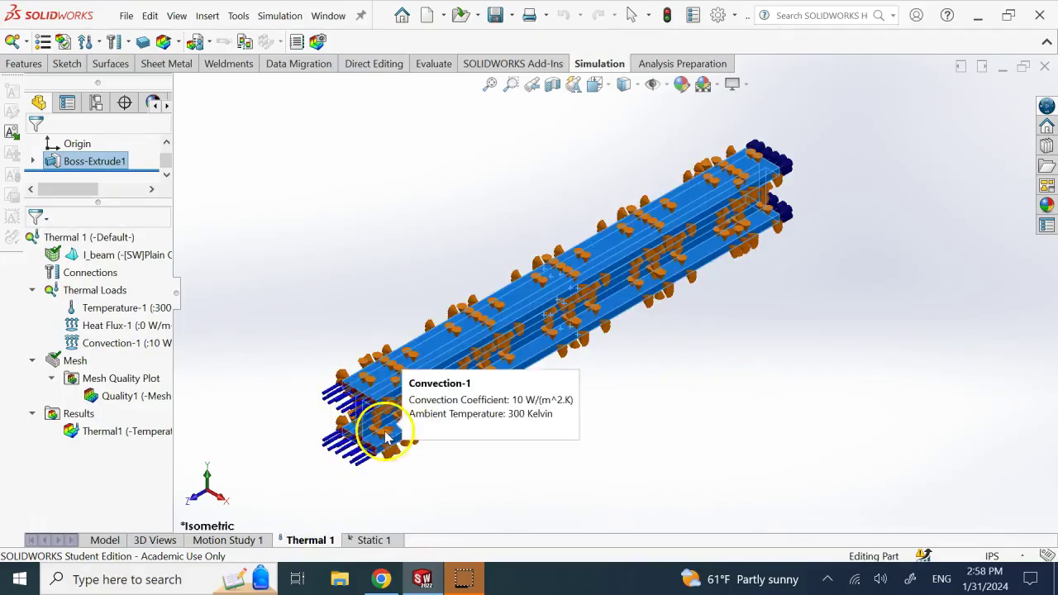
left_click(302, 382)
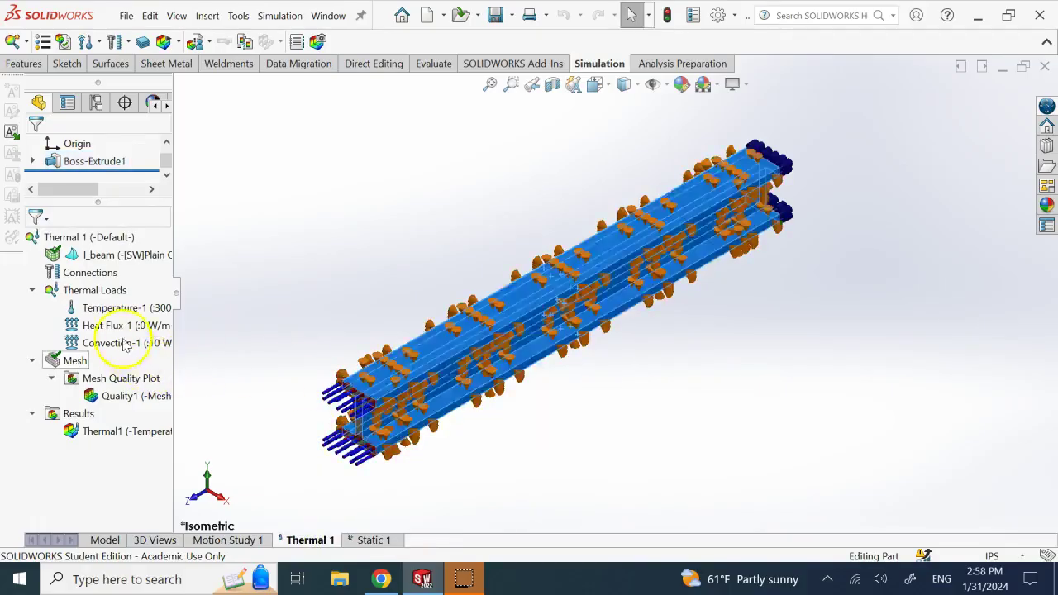
left_click(114, 308)
left_click(159, 311)
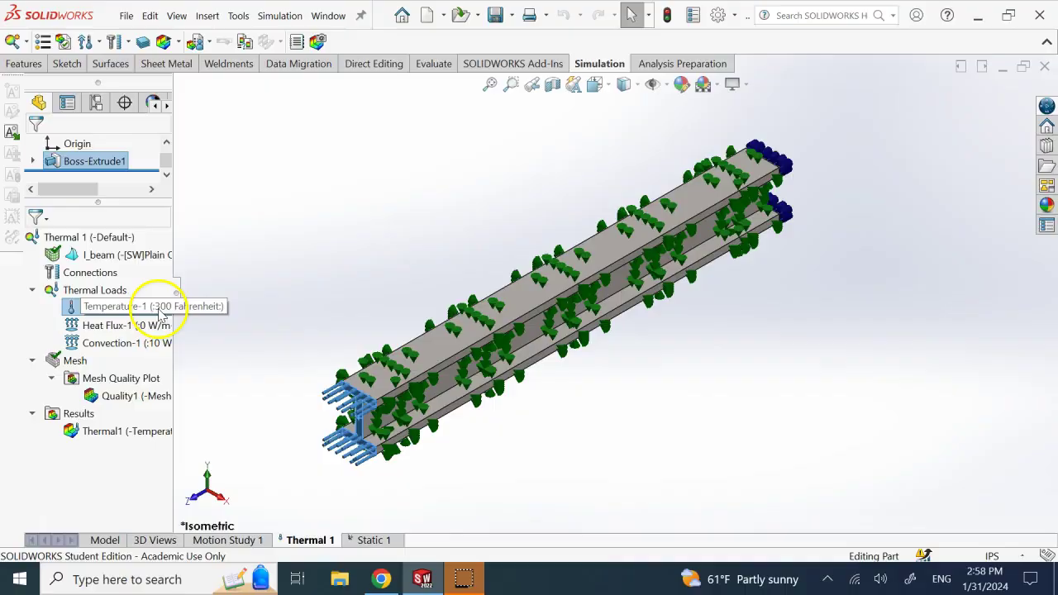
left_click(243, 250)
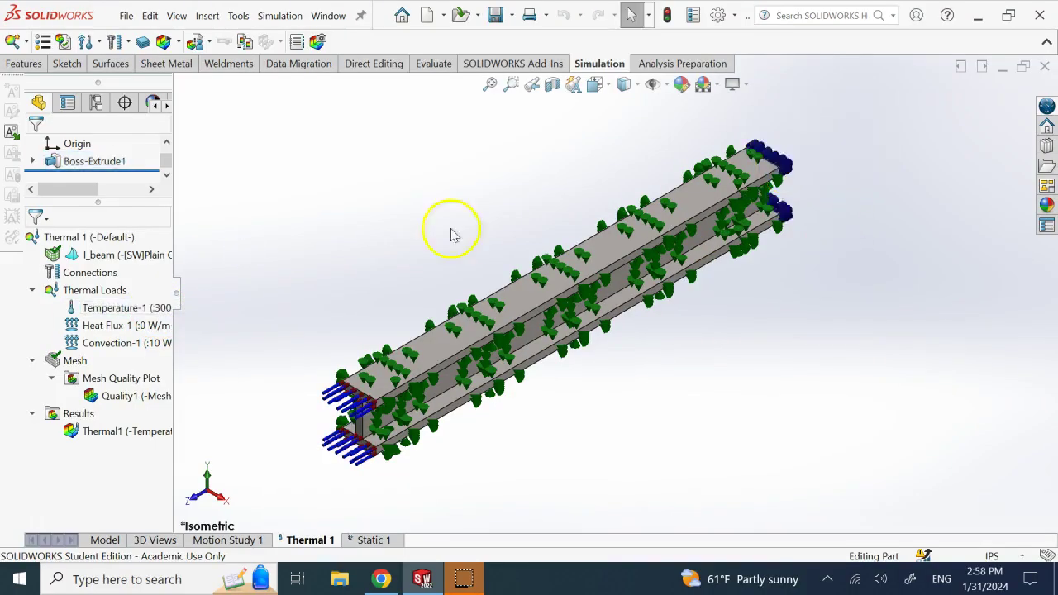
Highlight the faces carrying Heat Flux-1 (0 W/m^2) and Convection-1 (10 W/(m^2.K)).
left_click(97, 327)
left_click(285, 259)
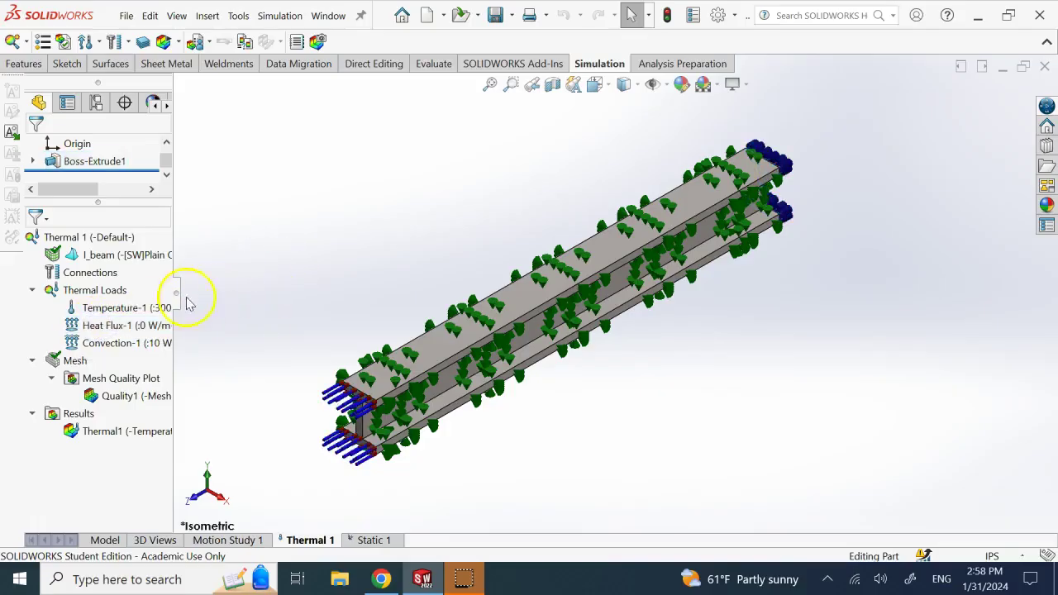
left_click(145, 325)
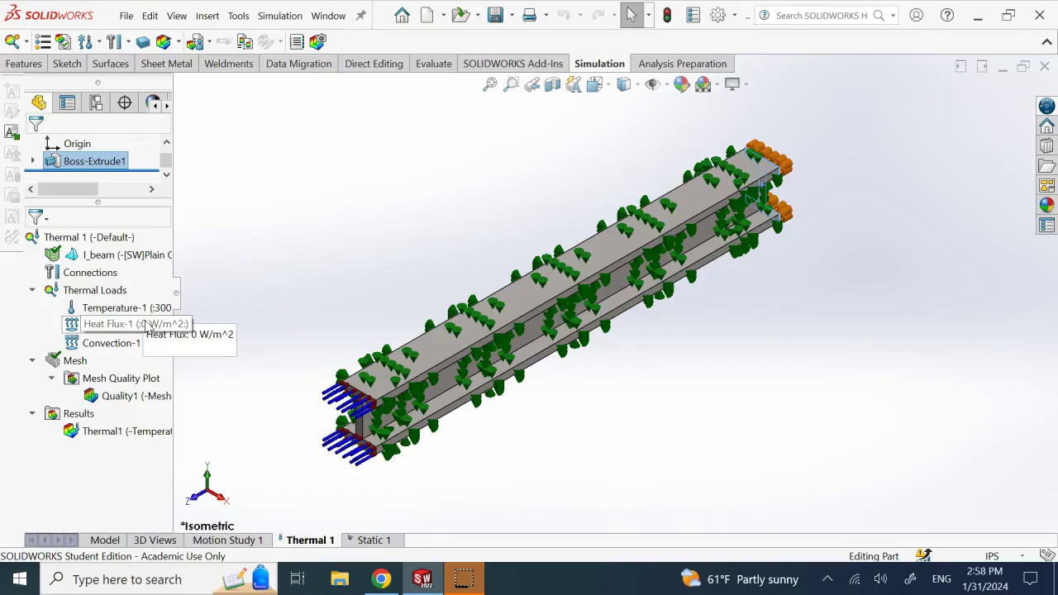
left_click(276, 276)
left_click(143, 346)
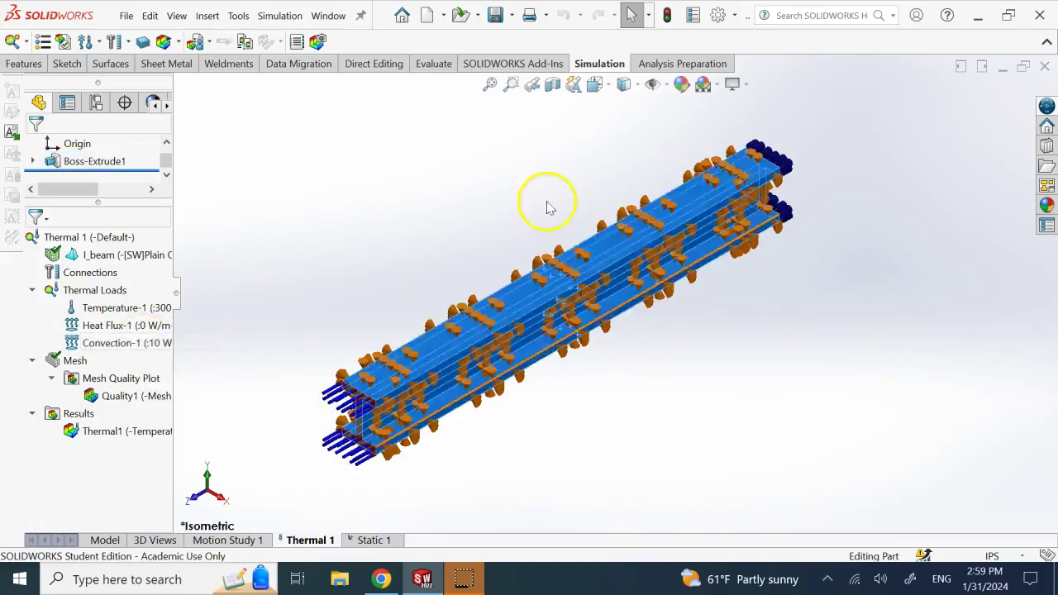
left_click(385, 217)
left_click(124, 341)
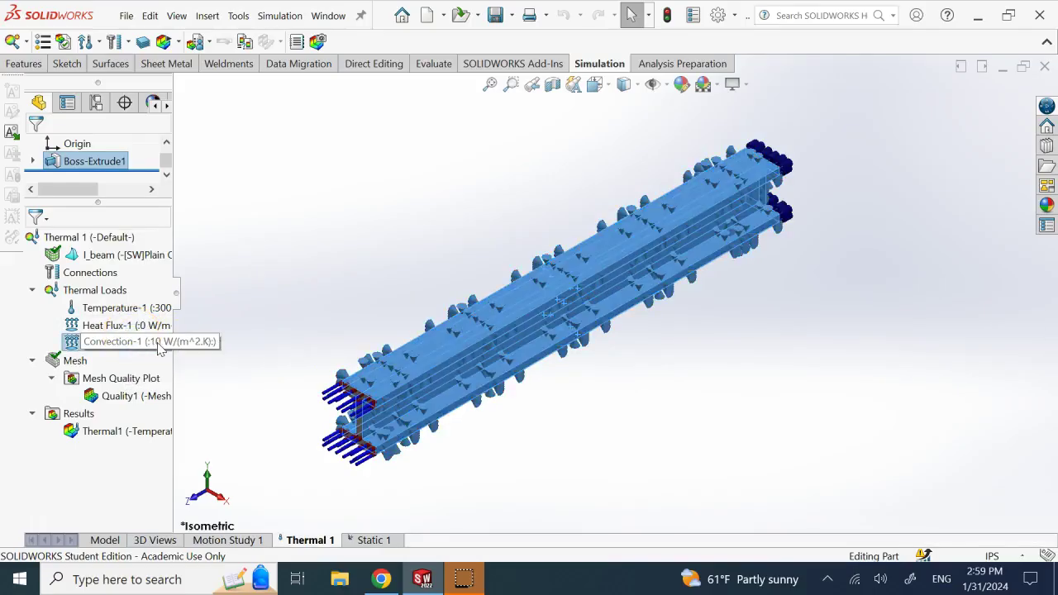
Review the Convection-1 definition (10 W/(m^2.K), 300 K ambient) and cancel without changes.
right_click(114, 347)
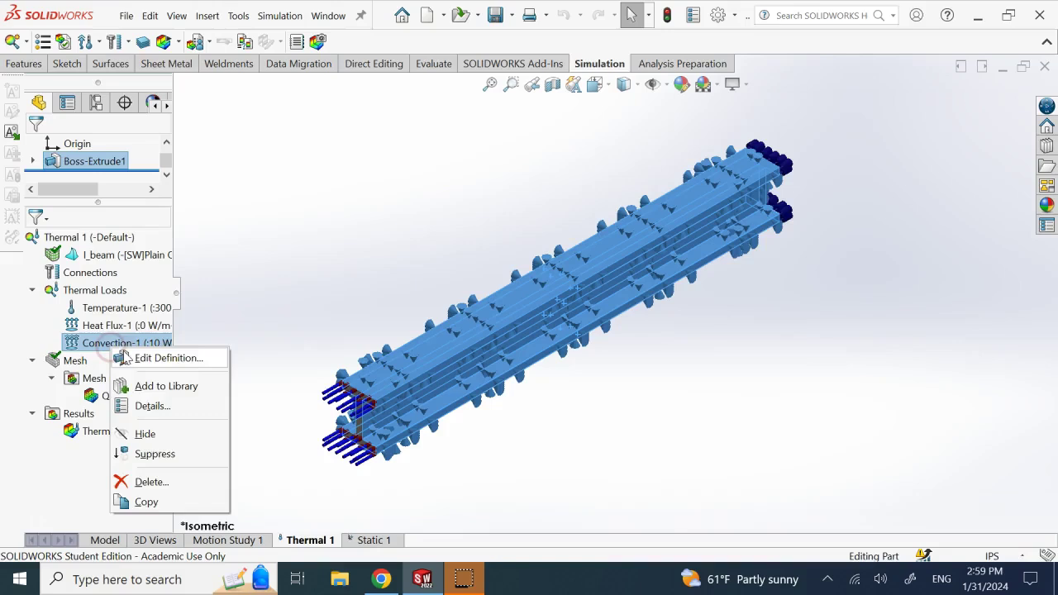
left_click(125, 358)
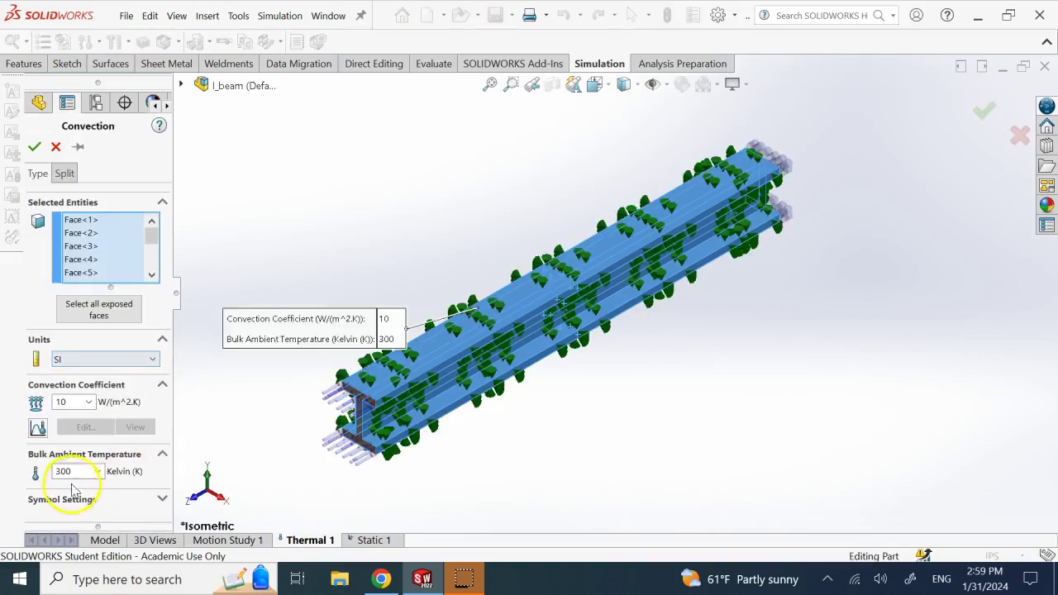
double_click(80, 473)
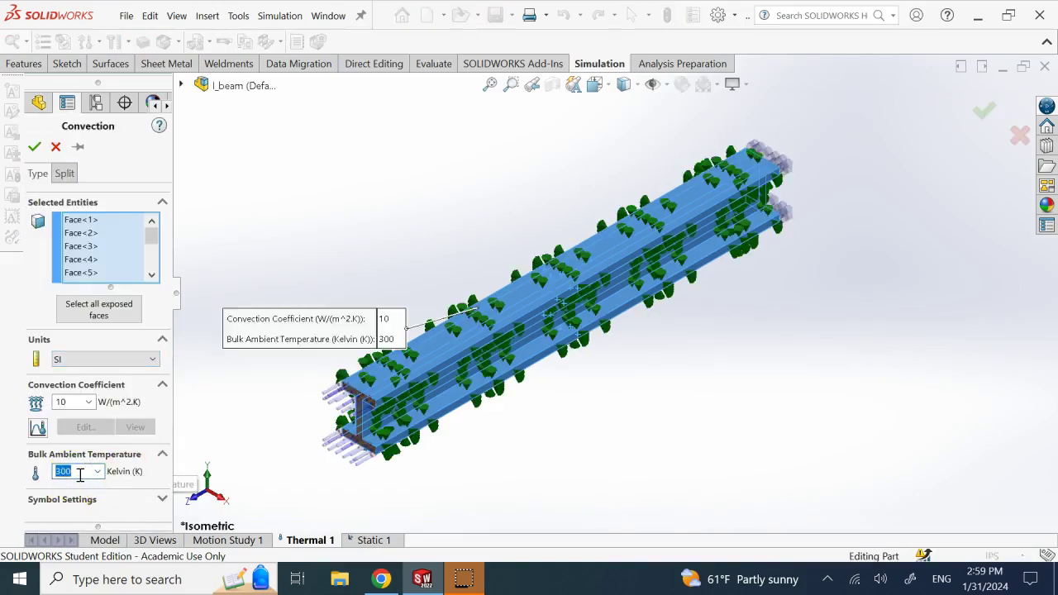
left_click(56, 147)
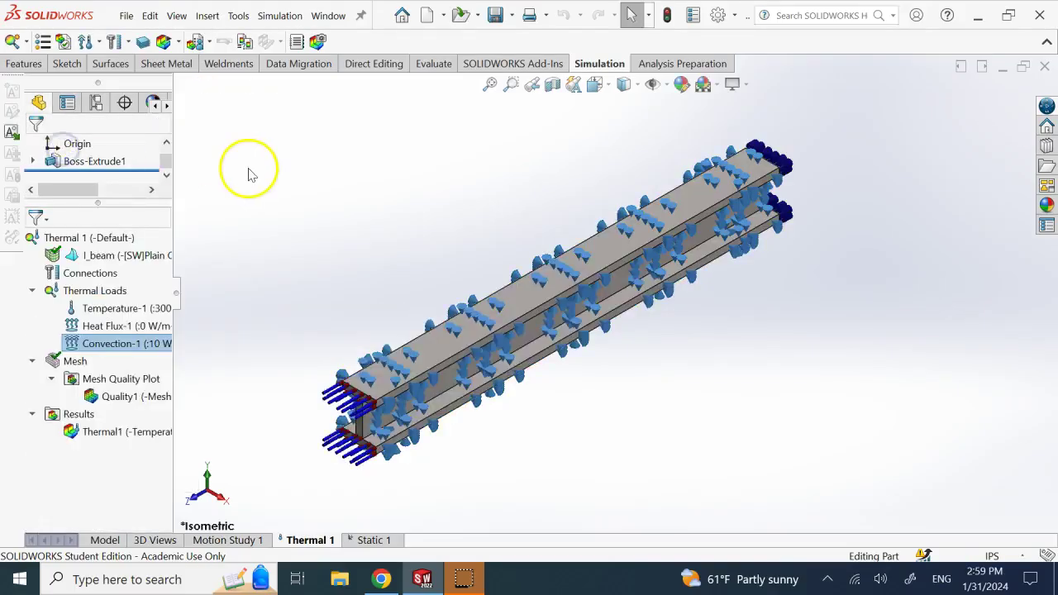
left_click(697, 417)
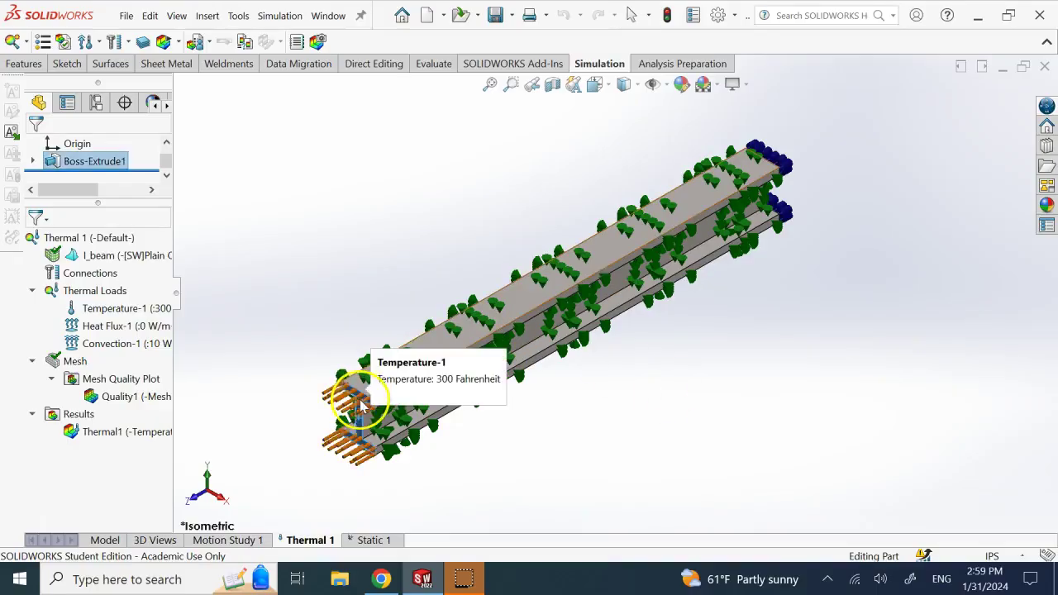
Return to the Static 1 study with its Fixed-1 fixture and Force-1 load.
mouse_move(768, 208)
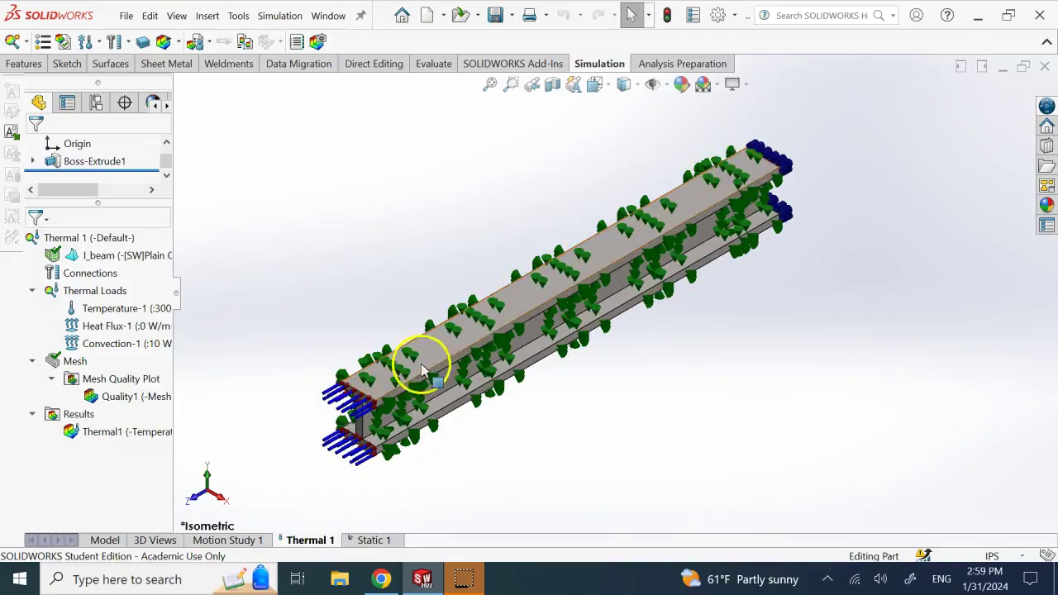
mouse_move(771, 186)
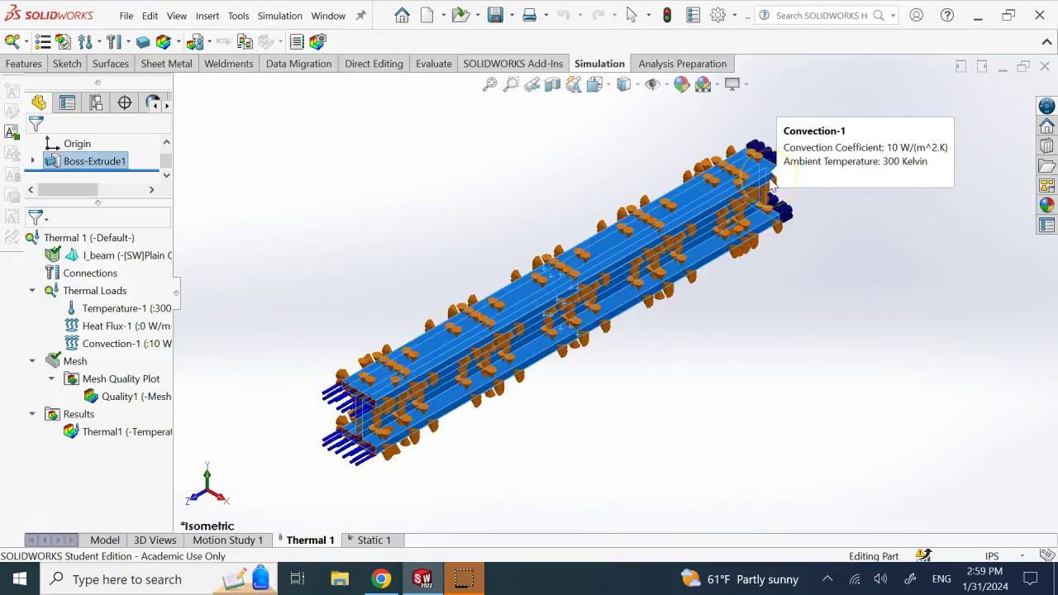
left_click(374, 540)
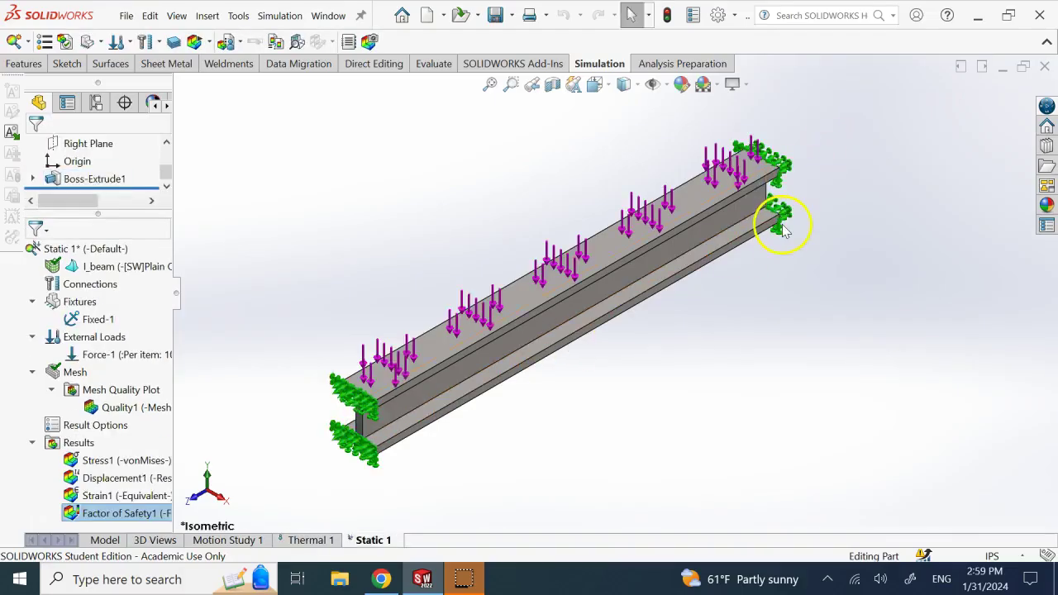
left_click(49, 302)
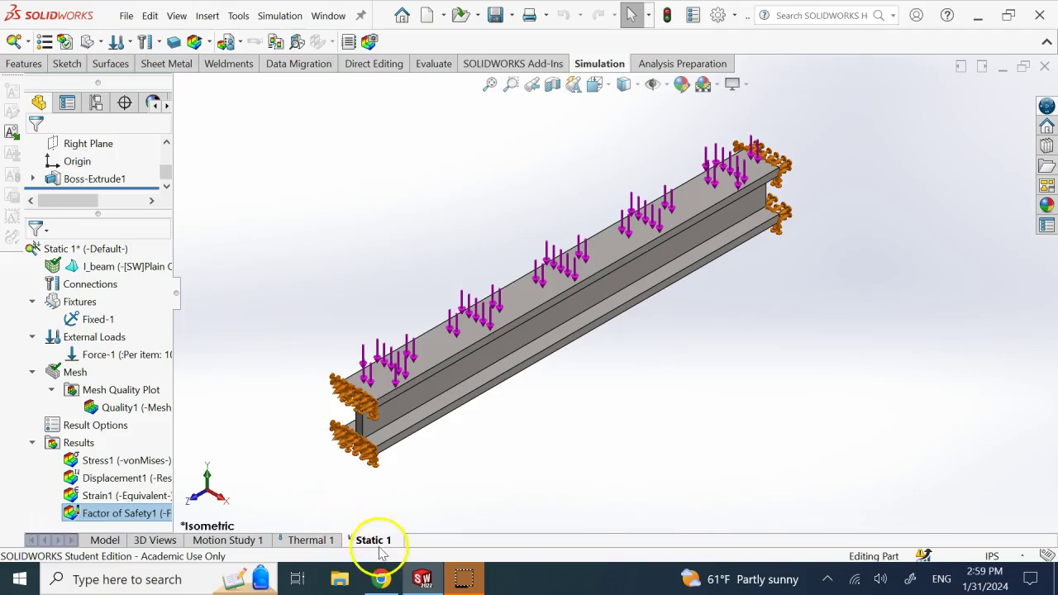
left_click(348, 271)
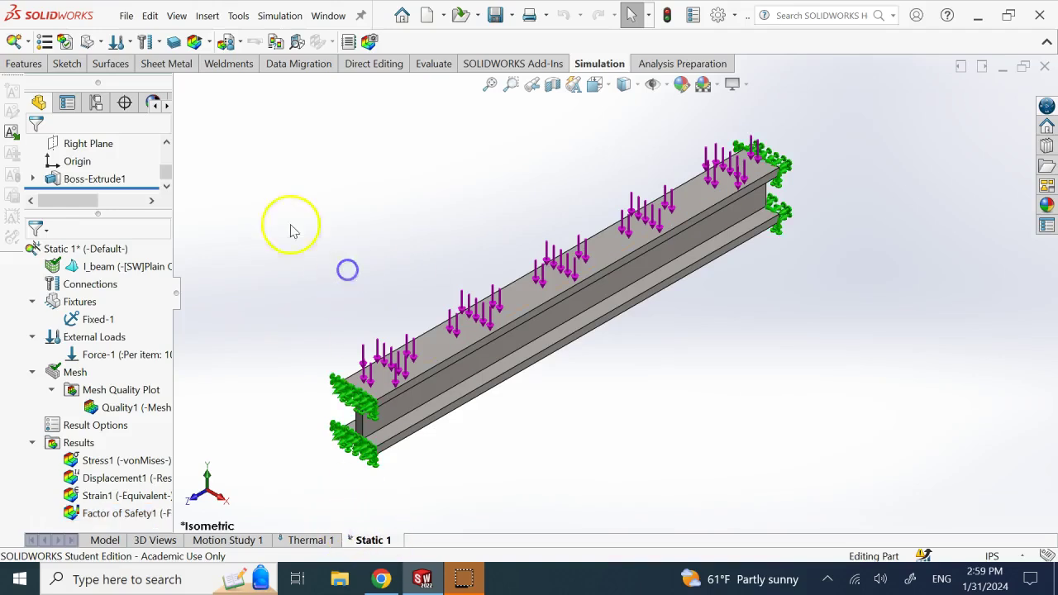
left_click(131, 43)
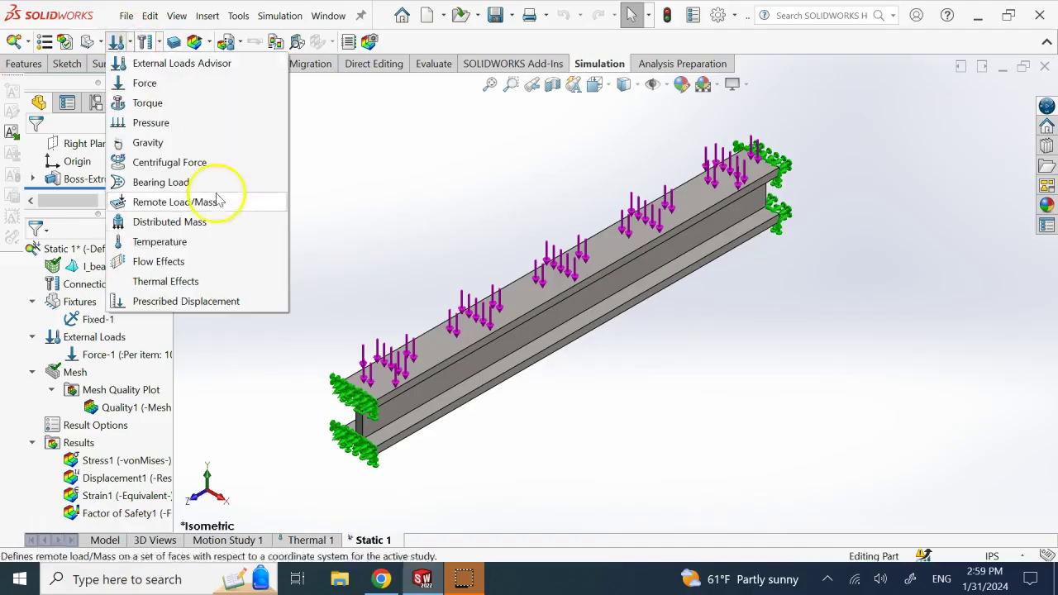
left_click(201, 243)
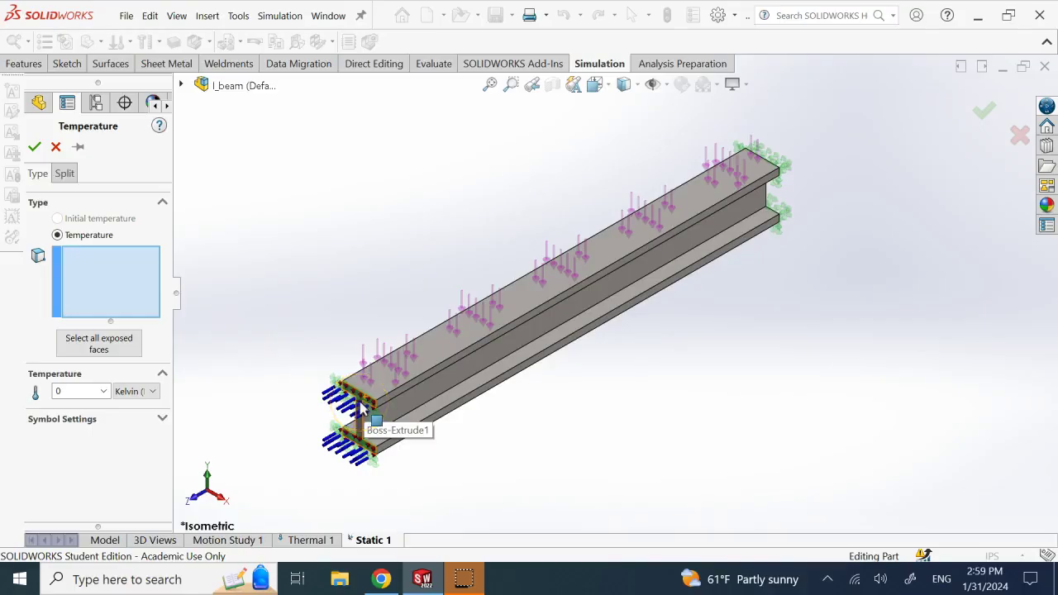
left_click(55, 146)
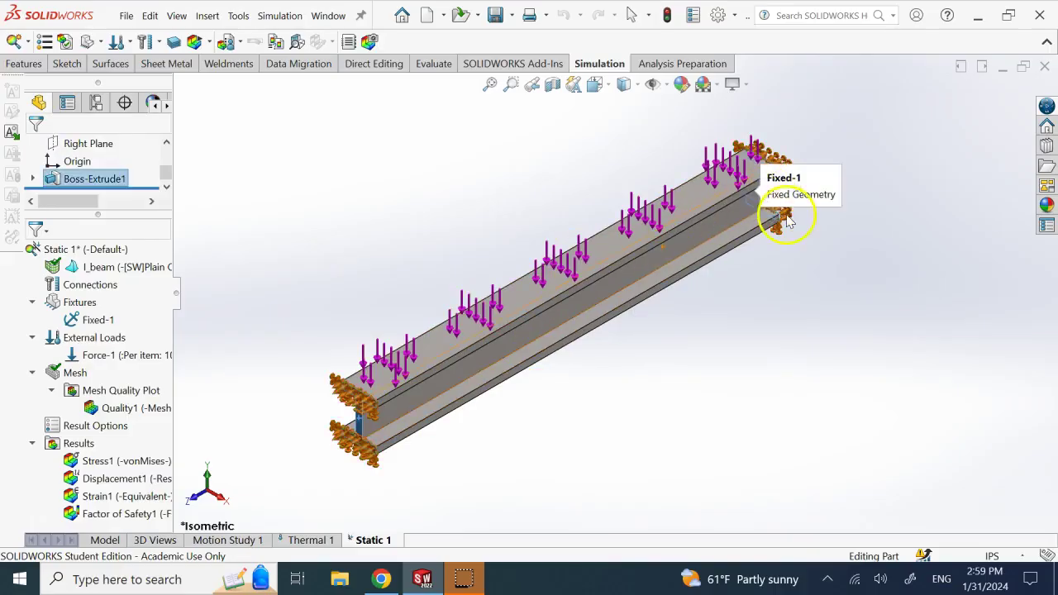
left_click(398, 203)
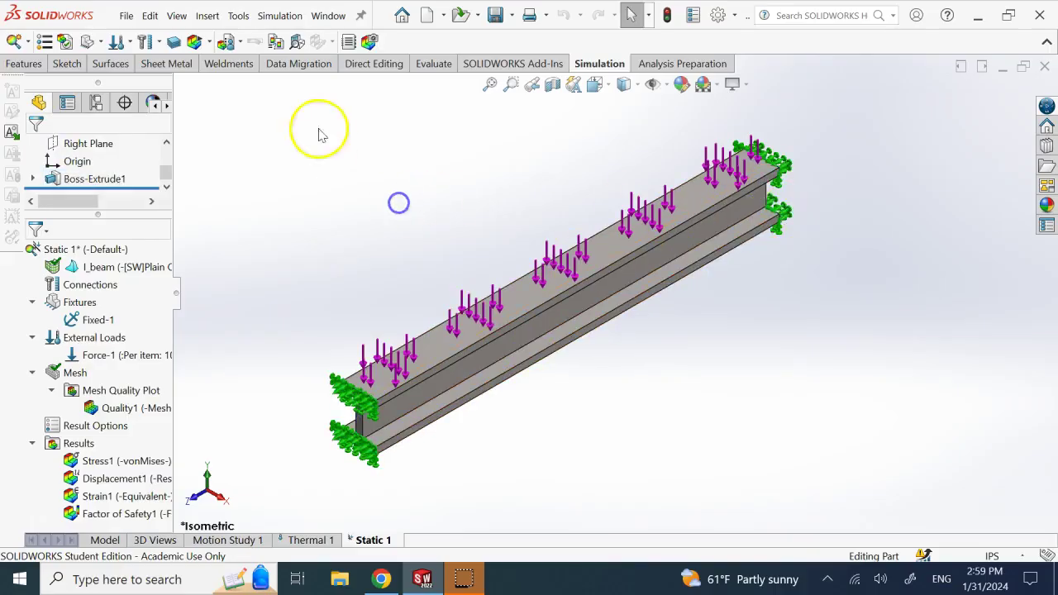
left_click(122, 41)
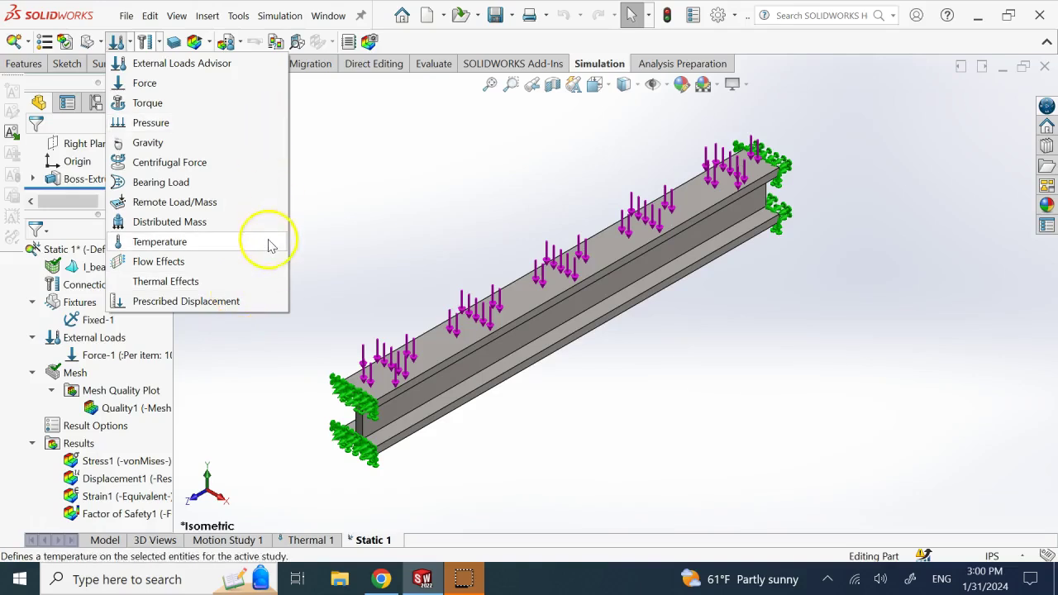
left_click(442, 190)
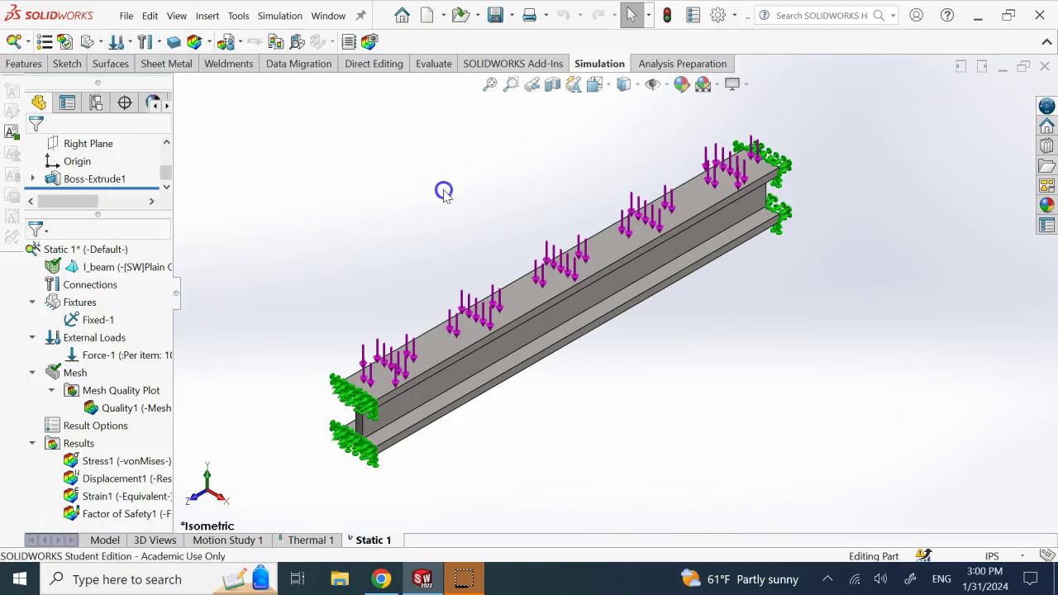
left_click(310, 539)
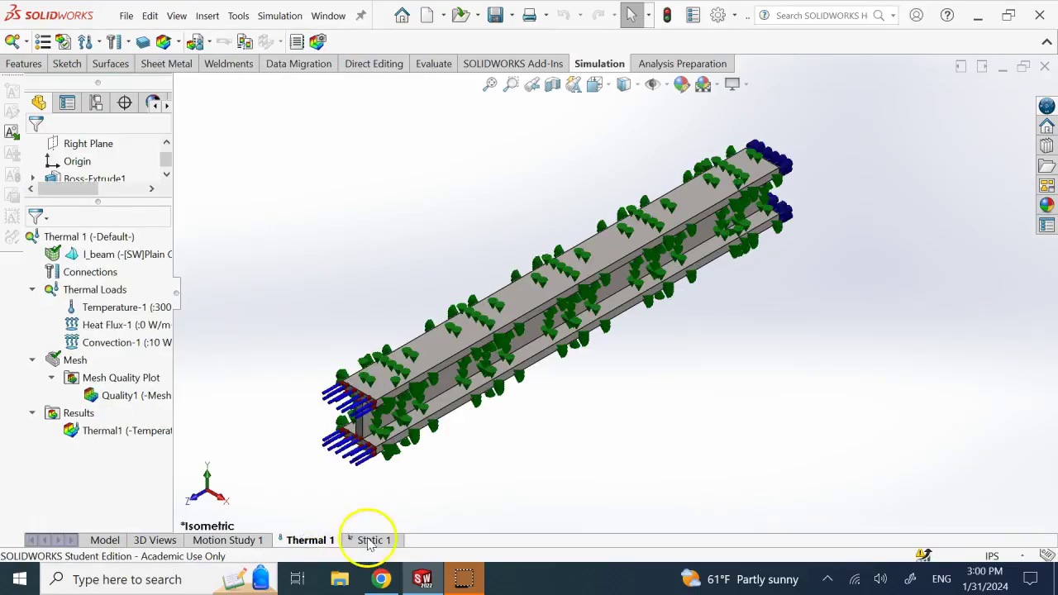
right_click(310, 540)
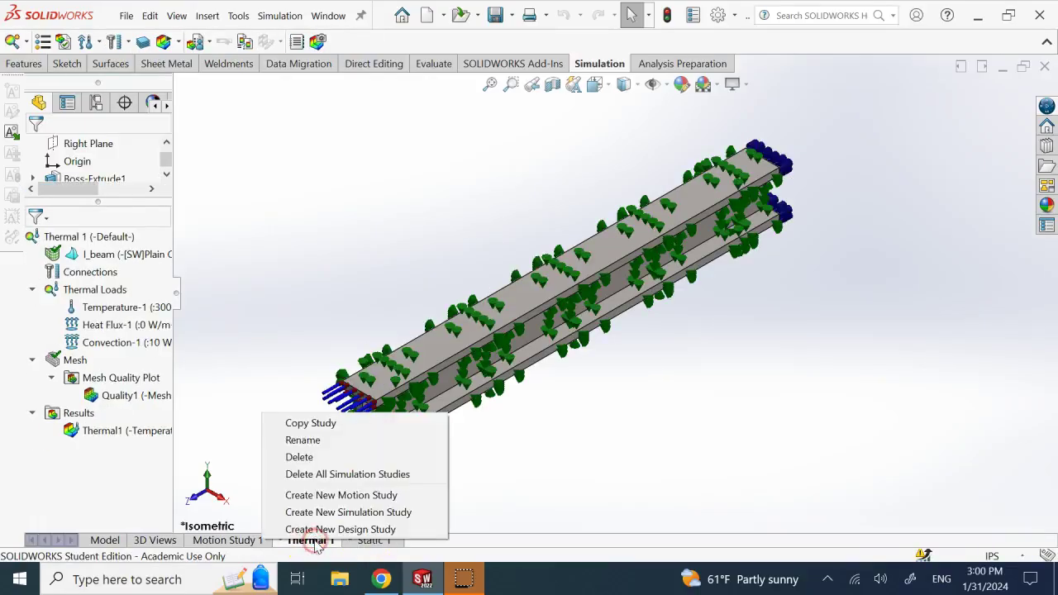
left_click(307, 424)
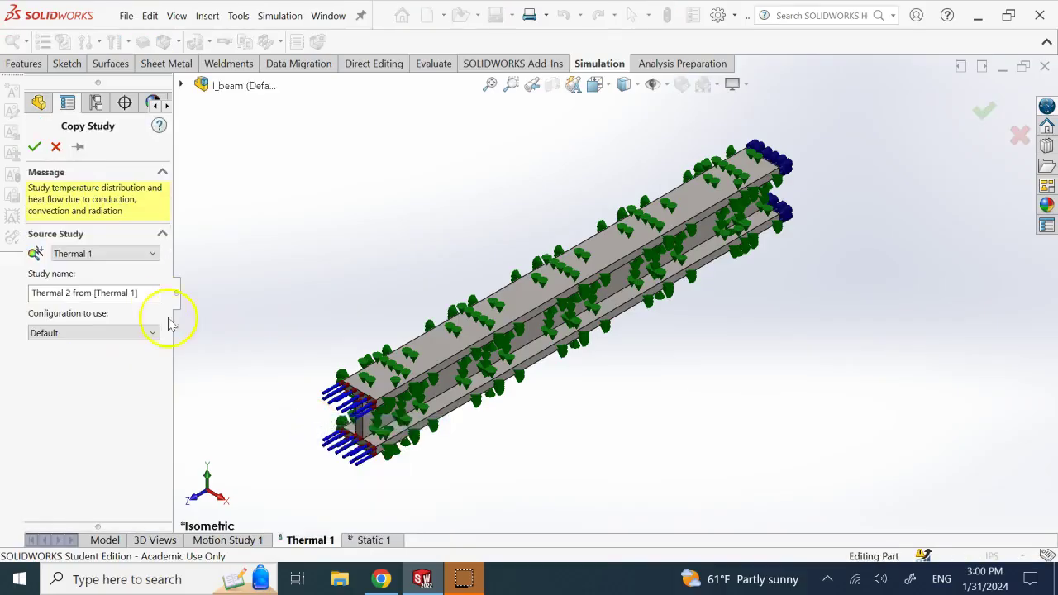
left_click(142, 289)
key("ctrl+a")
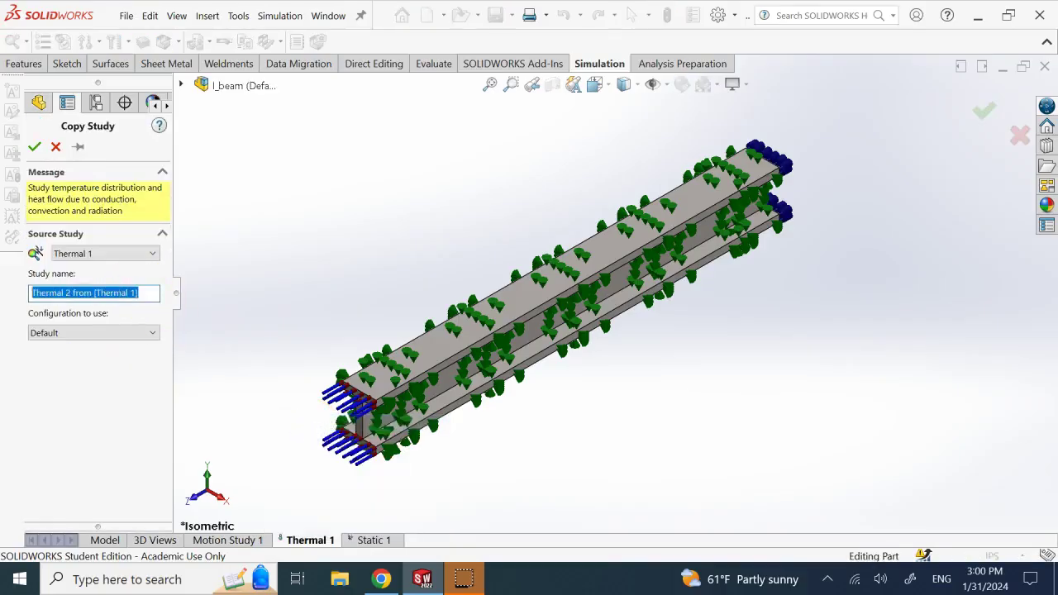
type("S")
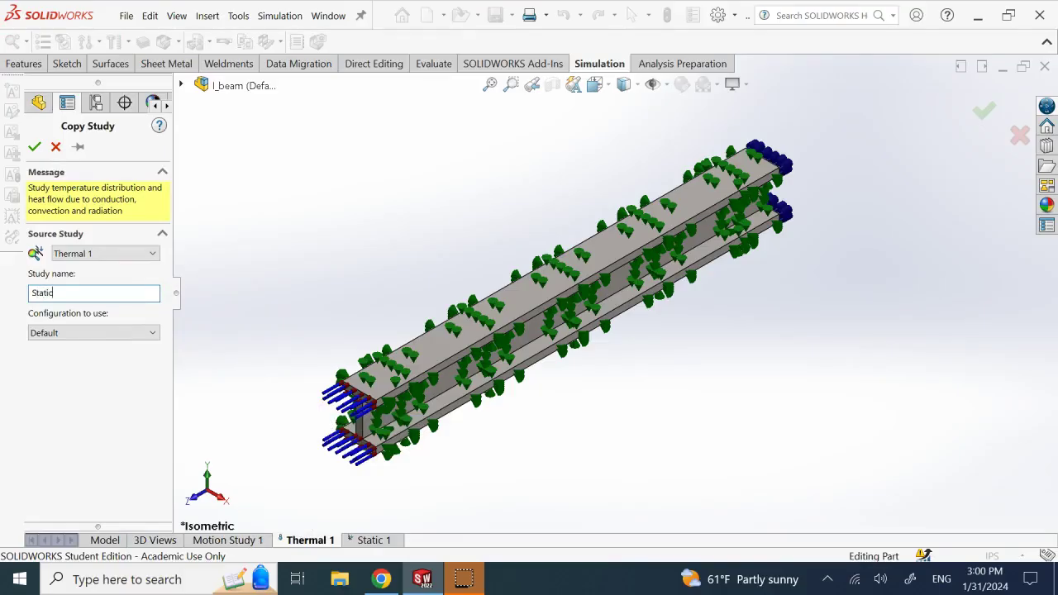
type("tatic 1")
left_click(34, 147)
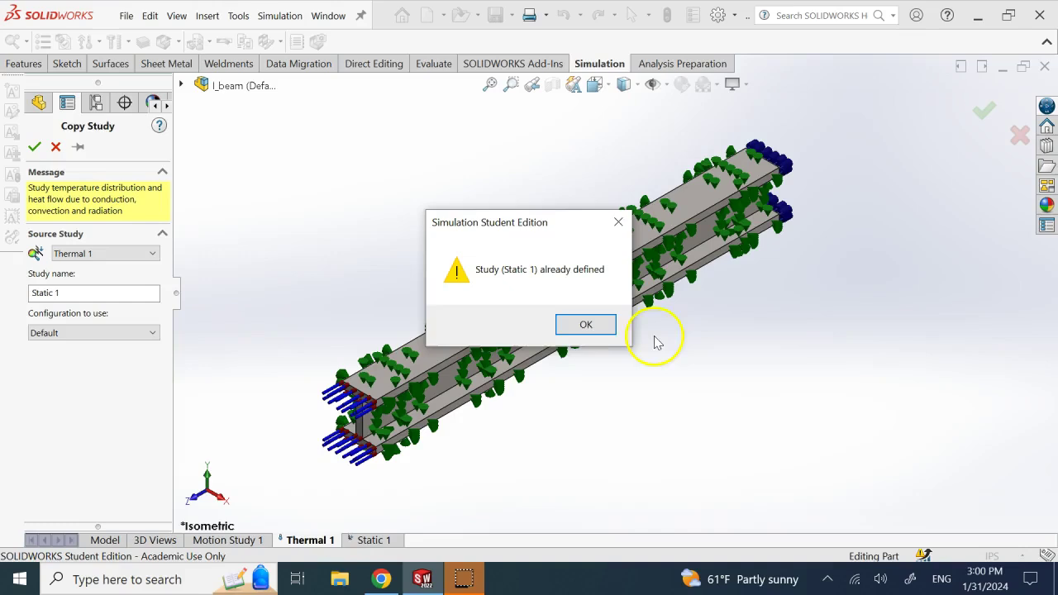
left_click(606, 332)
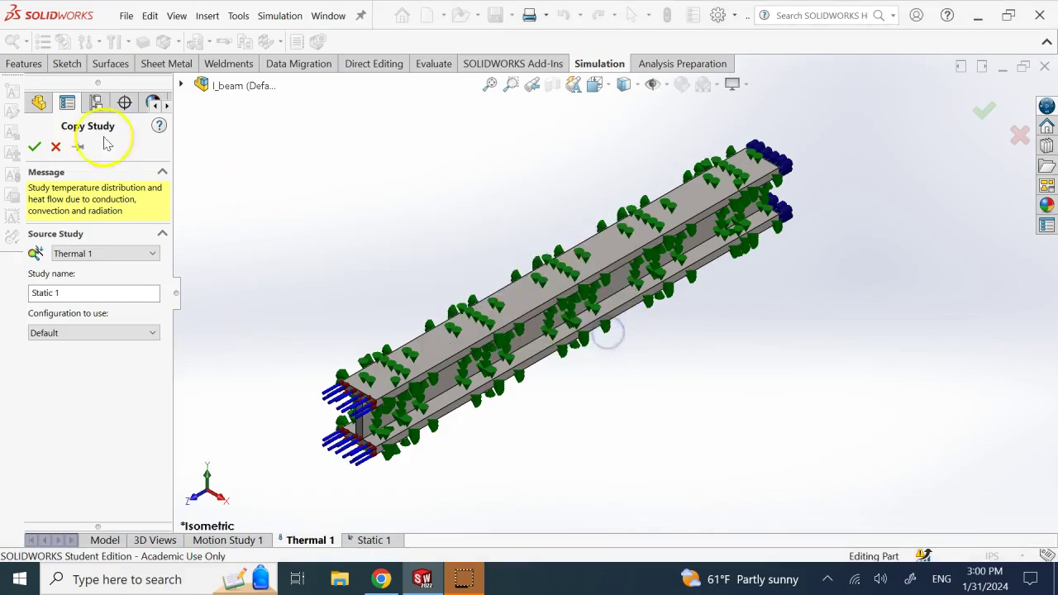
left_click(55, 147)
left_click(376, 539)
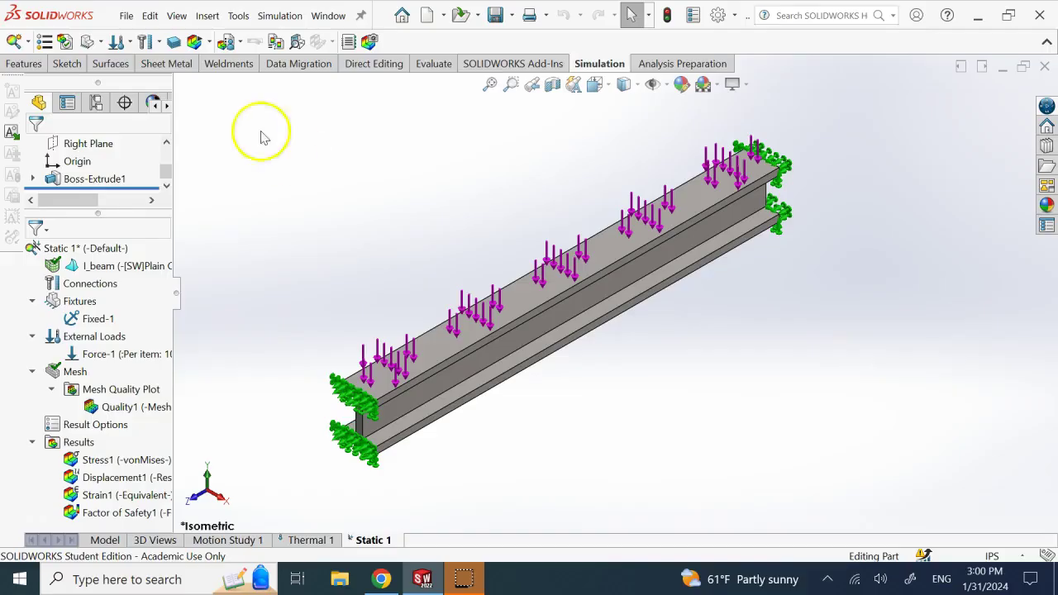
Display the External Loads context menu listing load types available for Static 1.
left_click(125, 43)
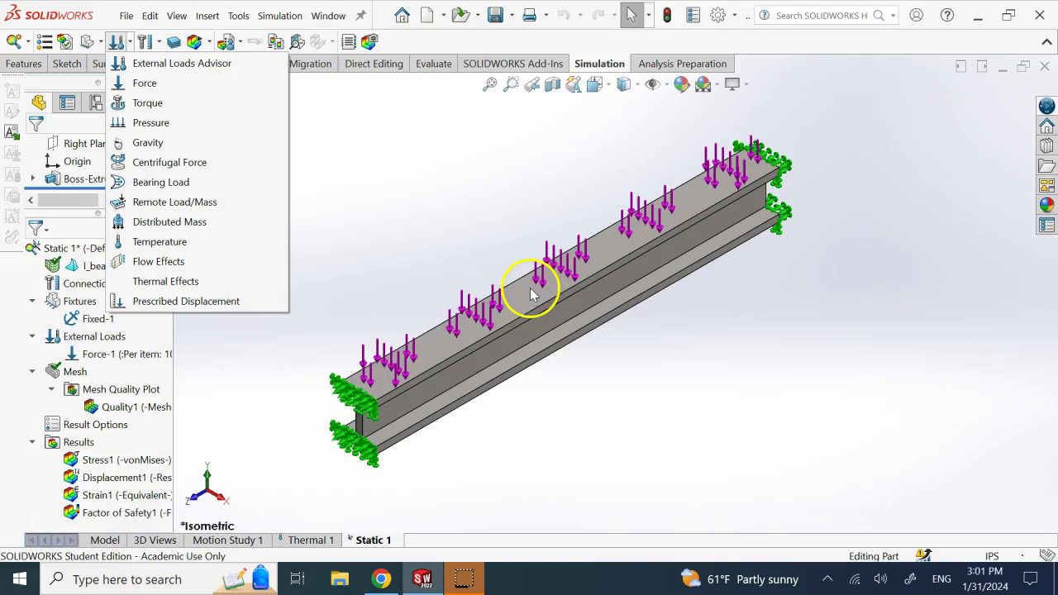
left_click(492, 246)
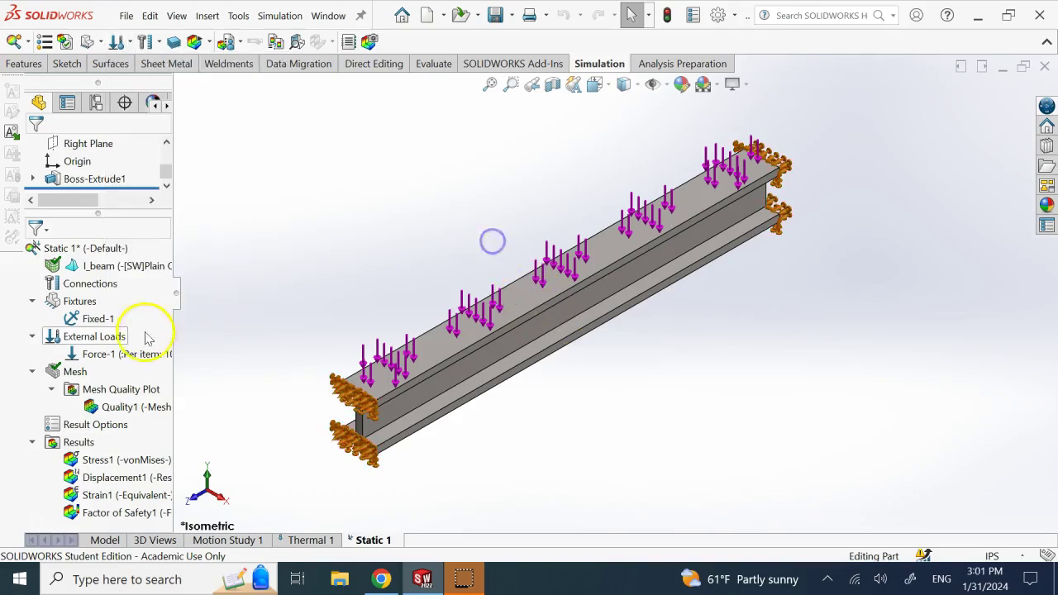
right_click(97, 337)
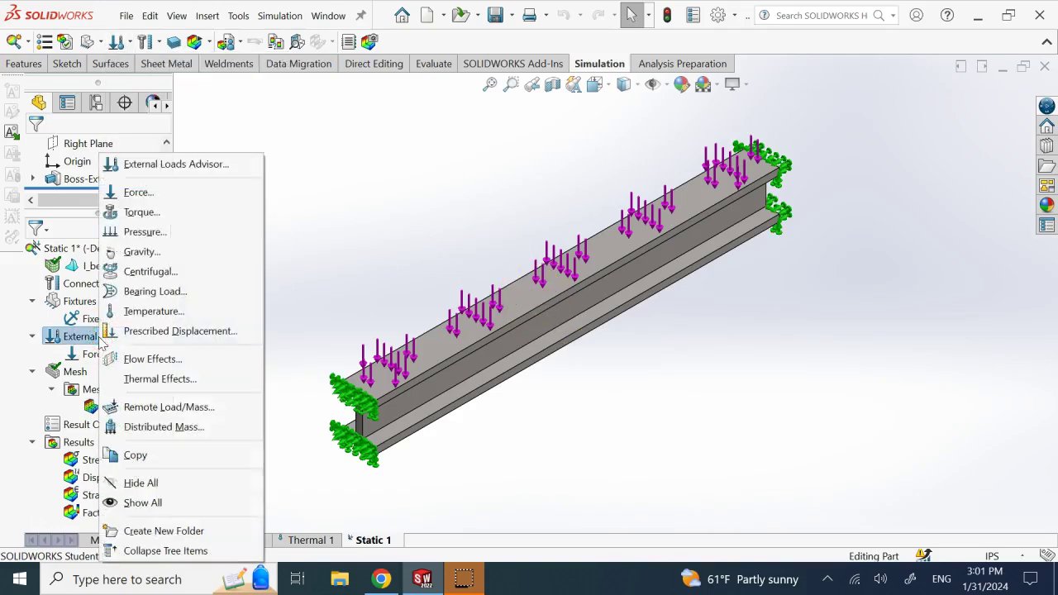
left_click(389, 263)
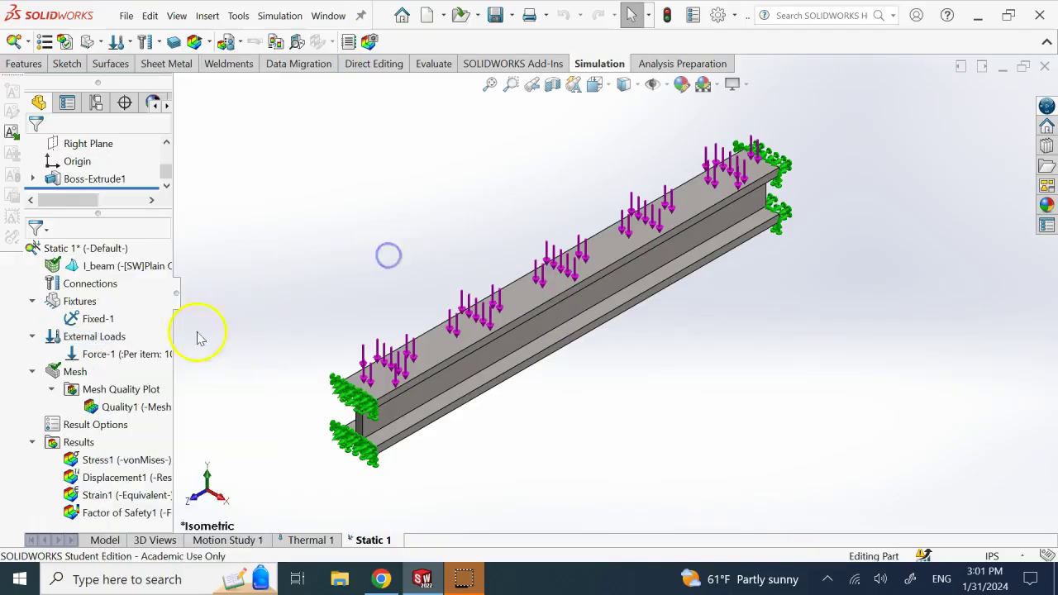
right_click(112, 337)
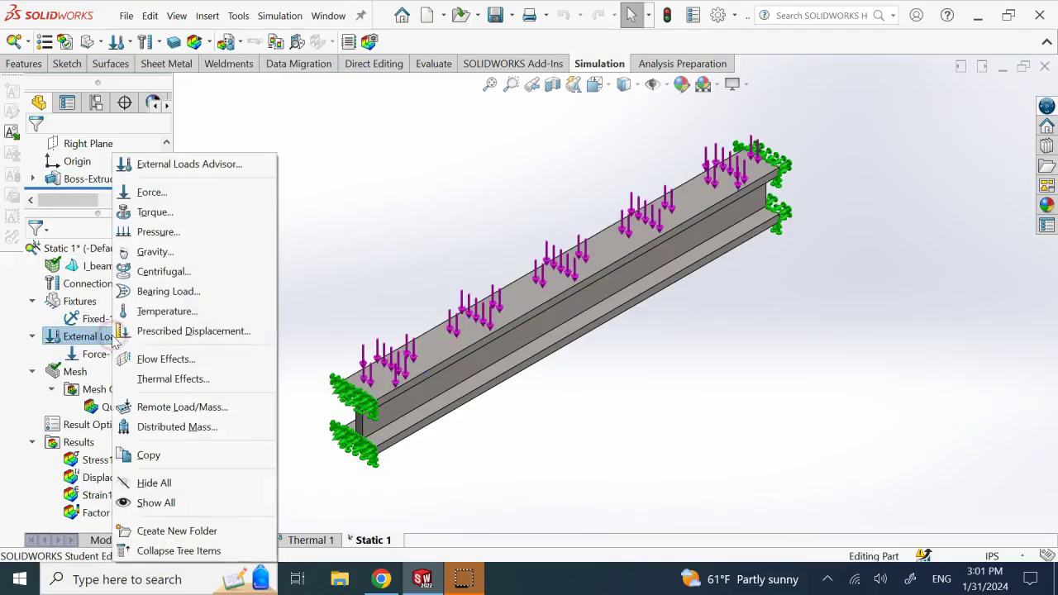
Set Thermal Effects to use temperatures from the Thermal 1 study.
left_click(198, 380)
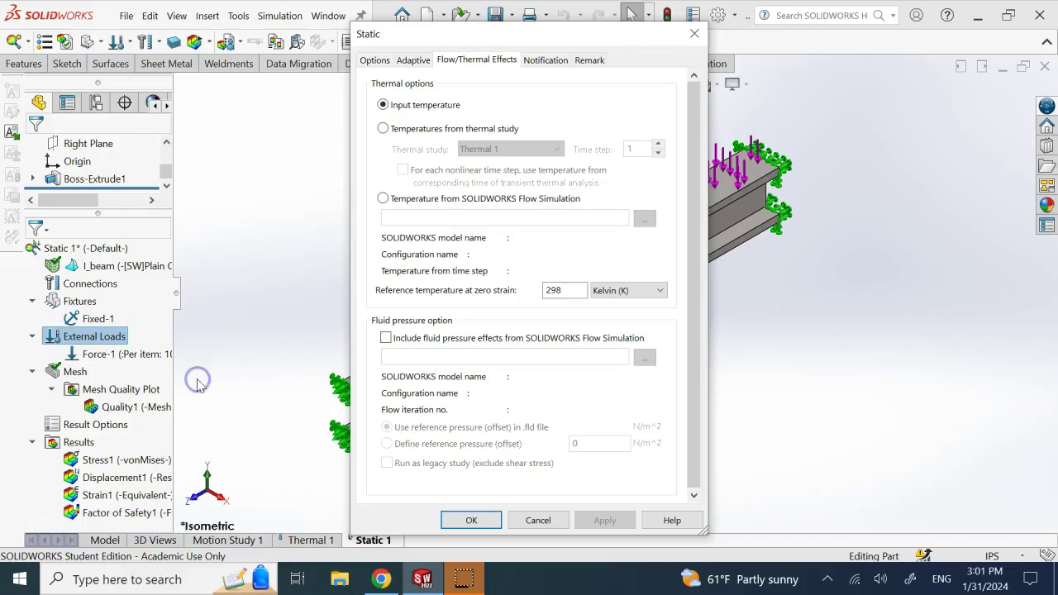
left_click(384, 129)
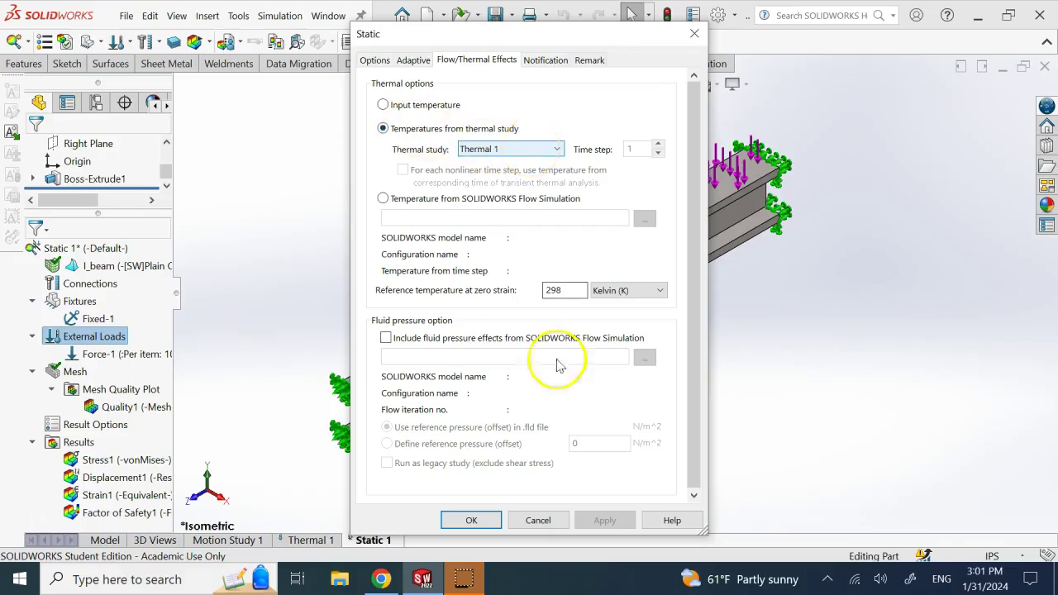
left_click(473, 520)
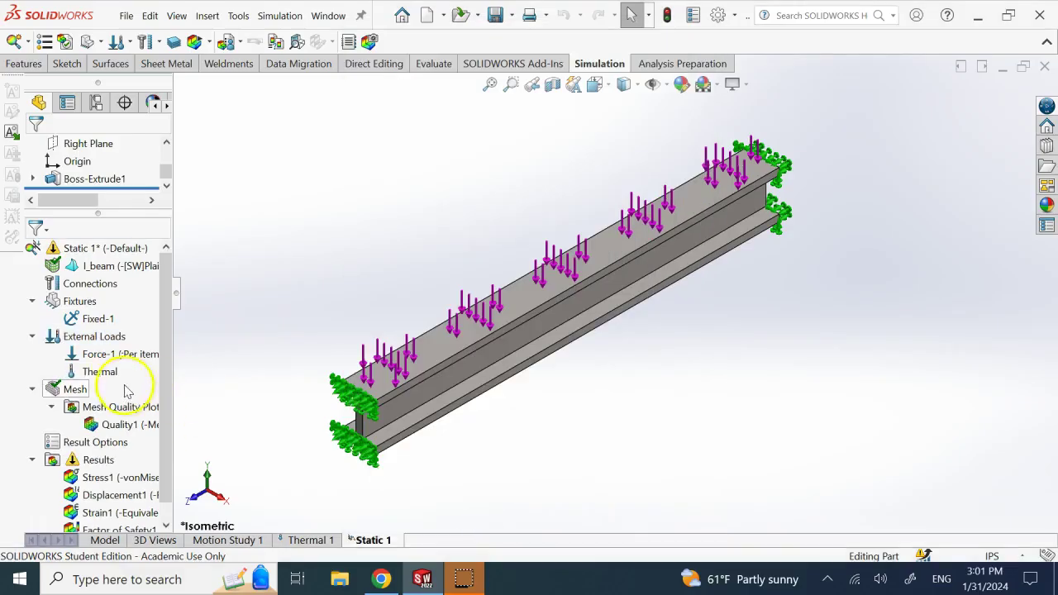
Check the new Thermal load against Thermal 1, then run the Static 1 study.
left_click(99, 372)
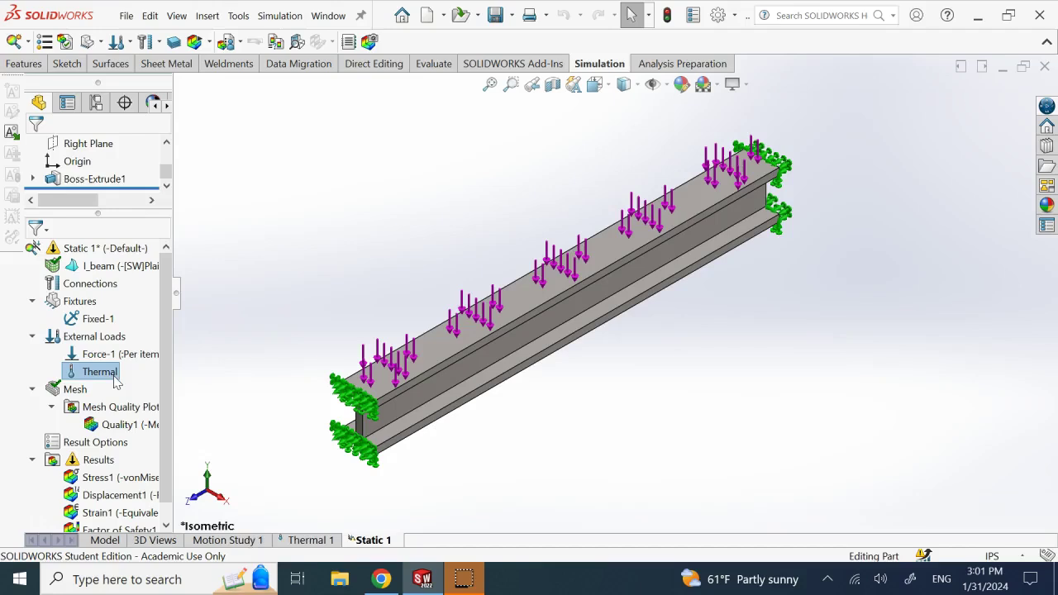
left_click(303, 540)
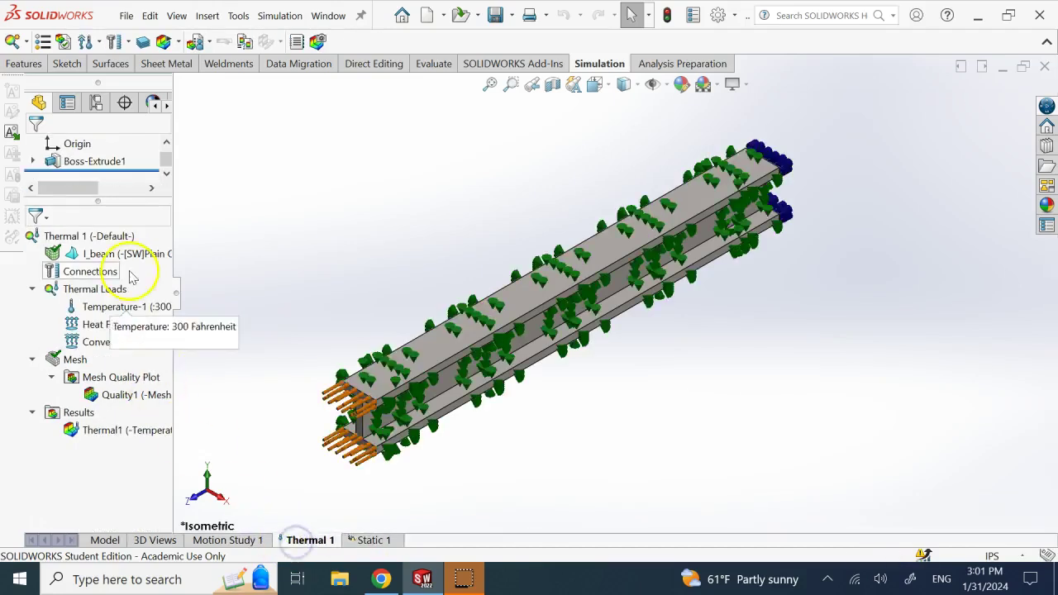
left_click(370, 539)
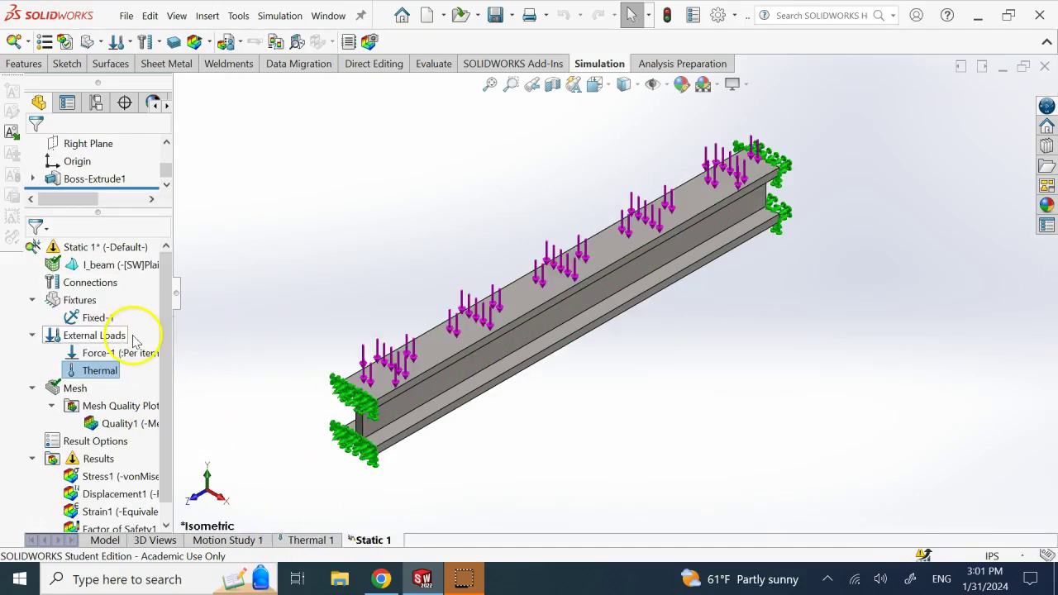
left_click(195, 41)
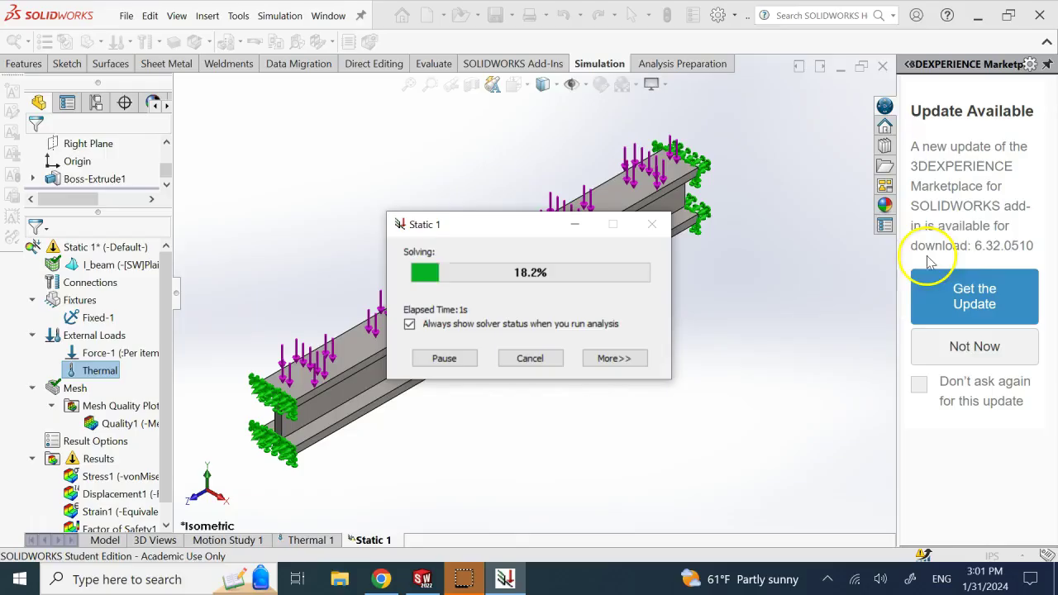
Dismiss the update prompt and show Factor of Safety1, now with minimum FOS 0.26.
left_click(973, 350)
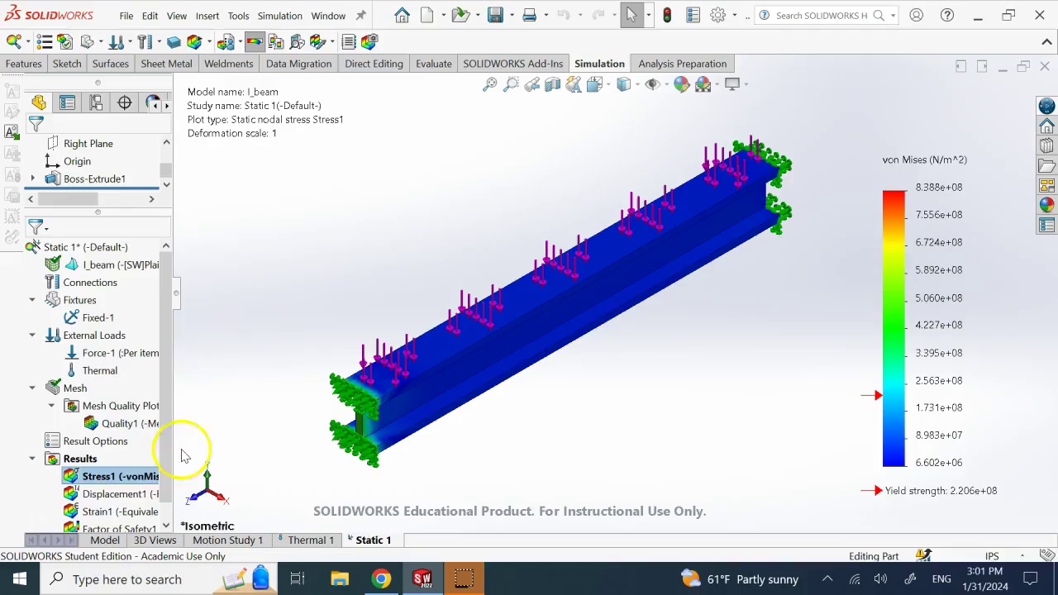
left_click_drag(166, 460, 166, 475)
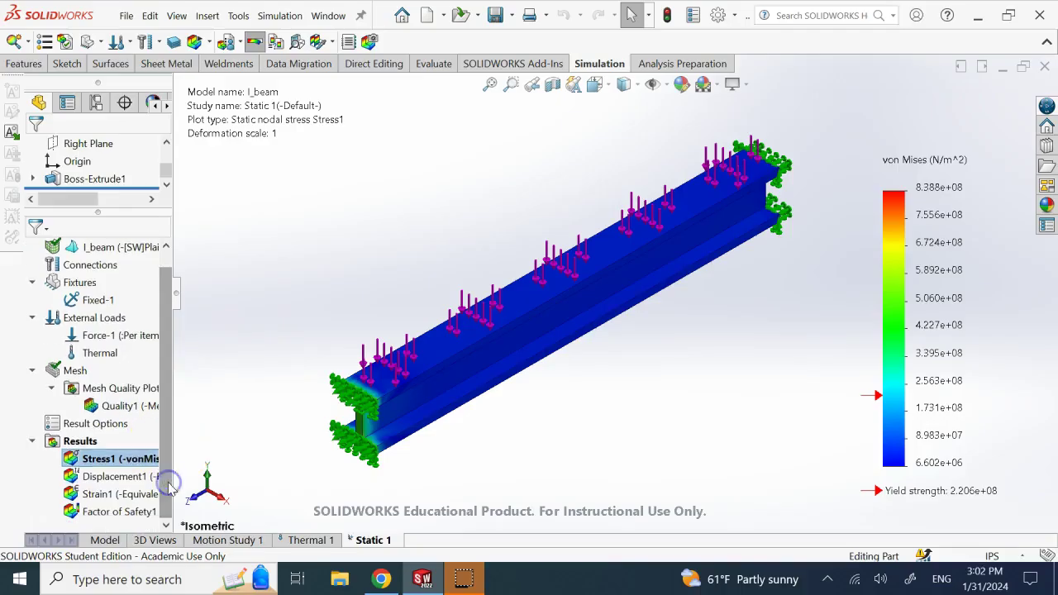
double_click(132, 511)
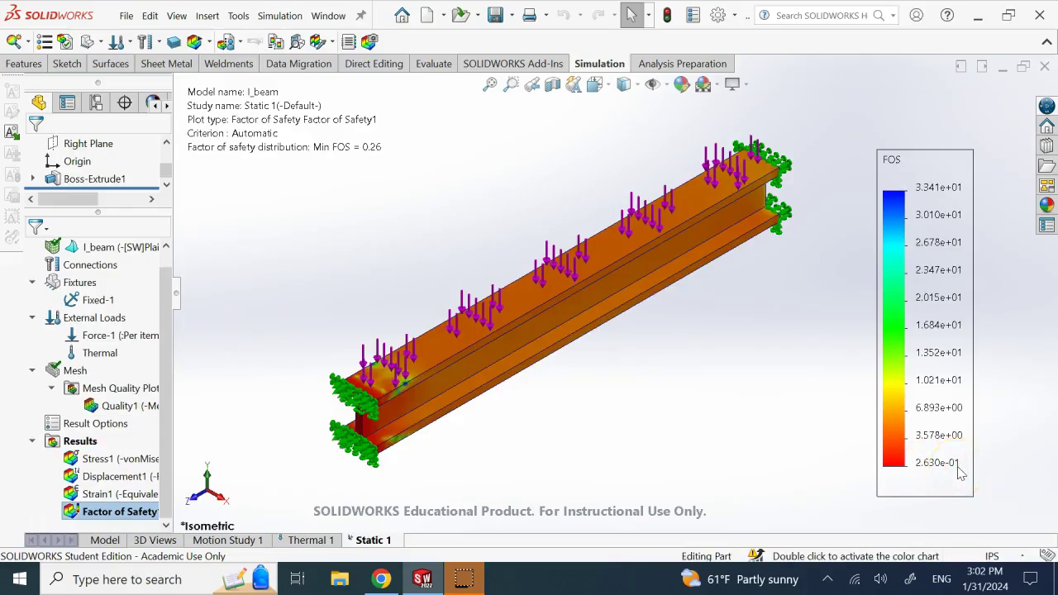
left_click(384, 399)
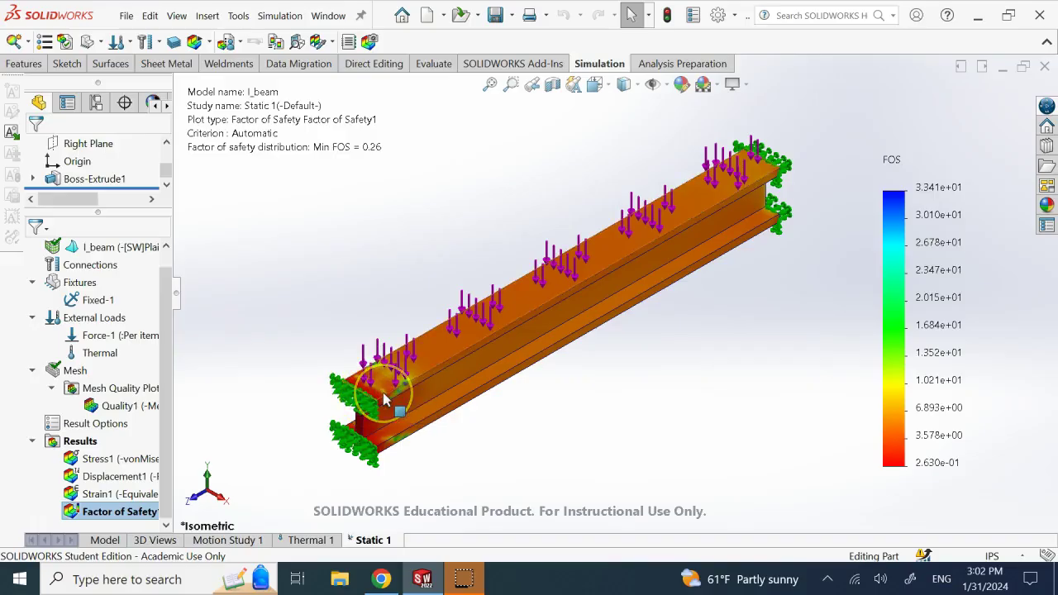
left_click(380, 398)
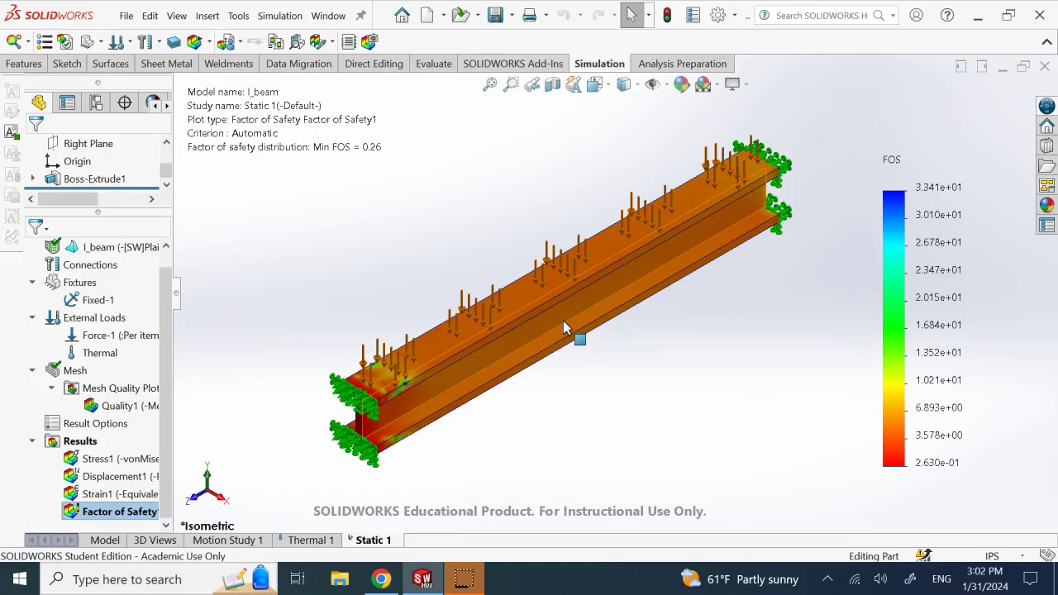
mouse_move(554, 321)
left_mouse_down()
mouse_move(543, 314)
mouse_move(579, 272)
mouse_move(558, 302)
mouse_move(568, 272)
mouse_move(453, 267)
left_mouse_up()
right_click(95, 318)
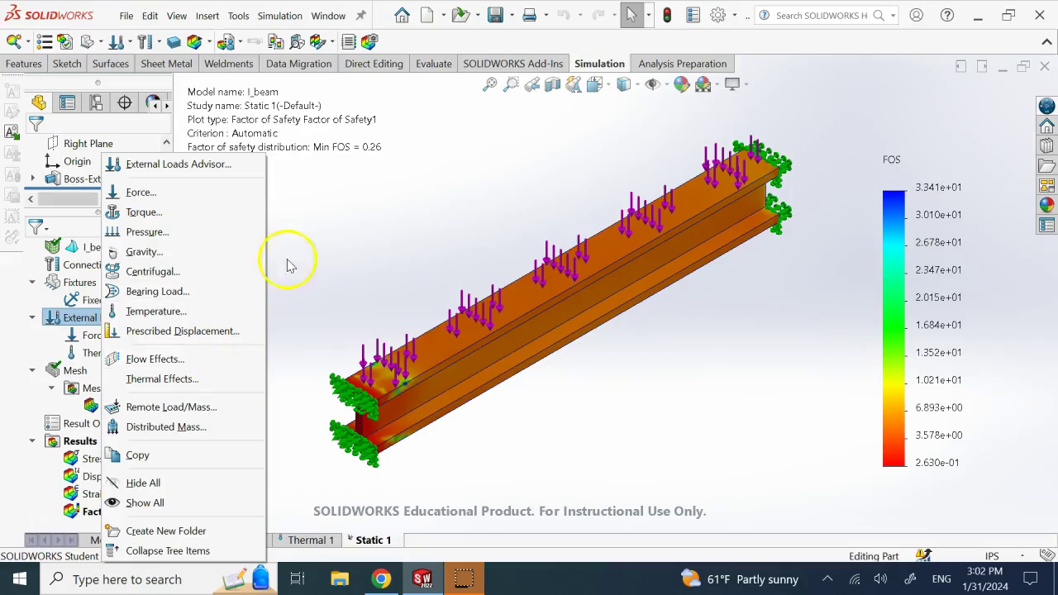
left_click(328, 241)
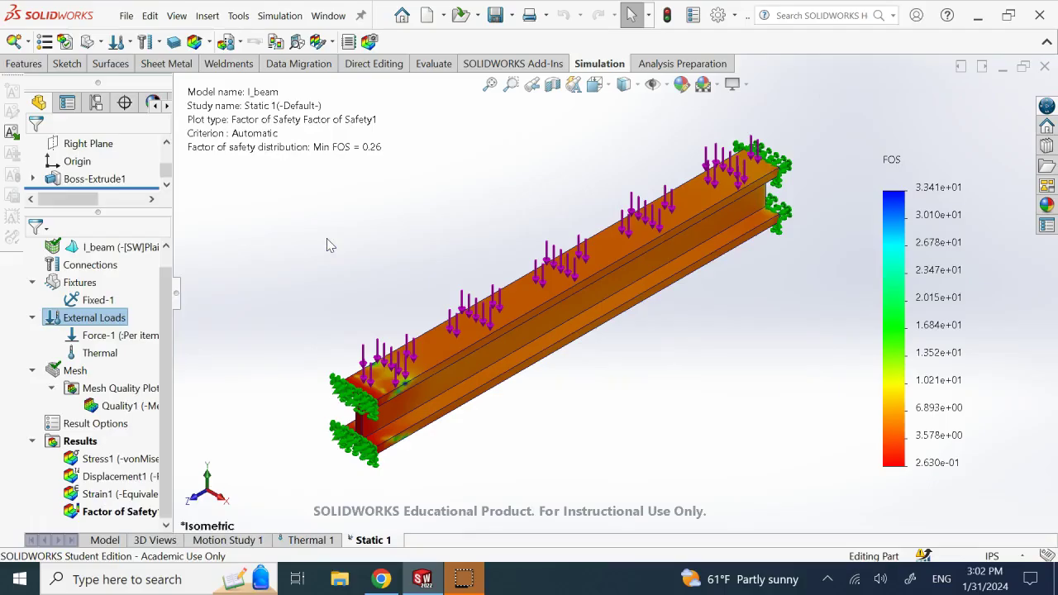
left_click(277, 265)
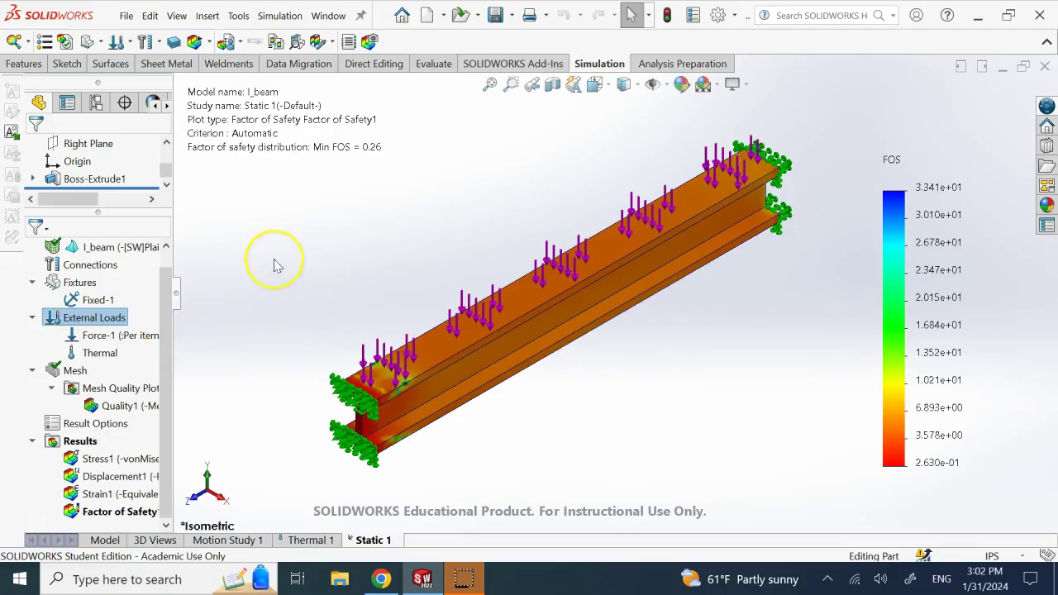